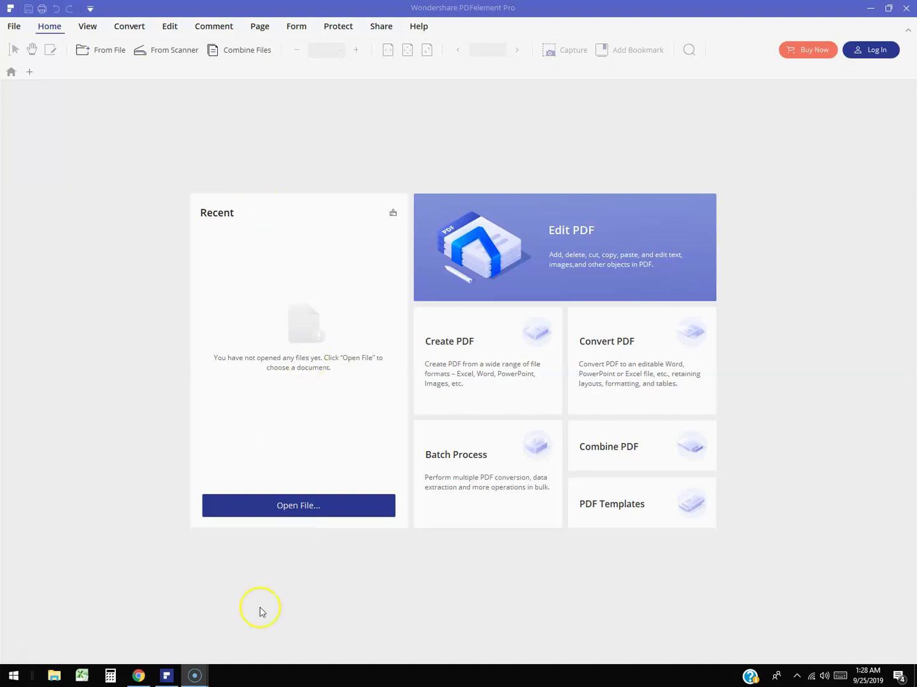
Switch to the PDFelement Product Tour tab in Chrome
left_click(138, 677)
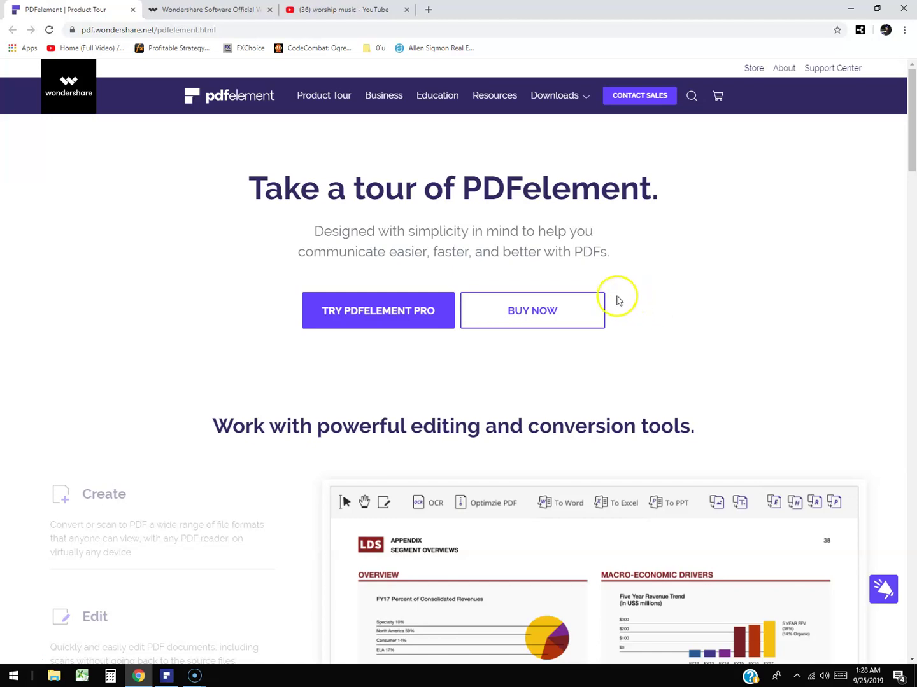
Open the Wondershare Software Official tab and expand its Product menu
left_click(234, 10)
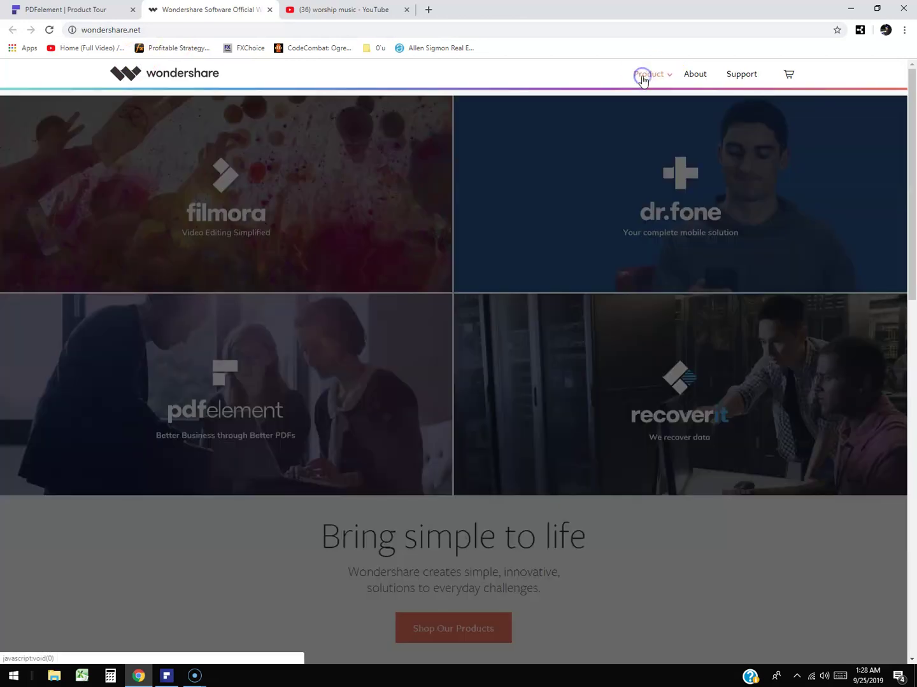
left_click(645, 76)
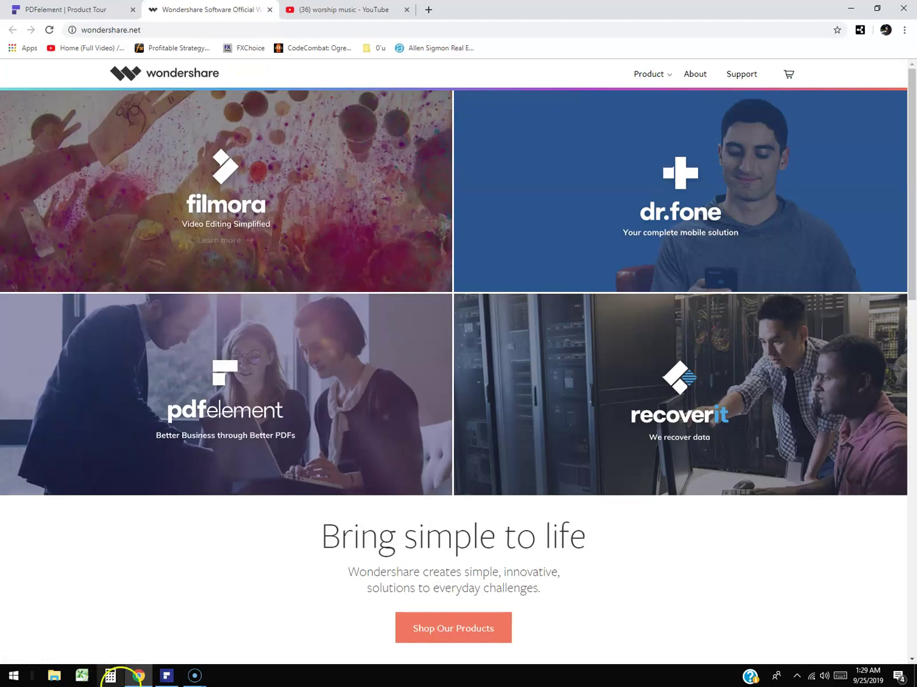
left_click(166, 676)
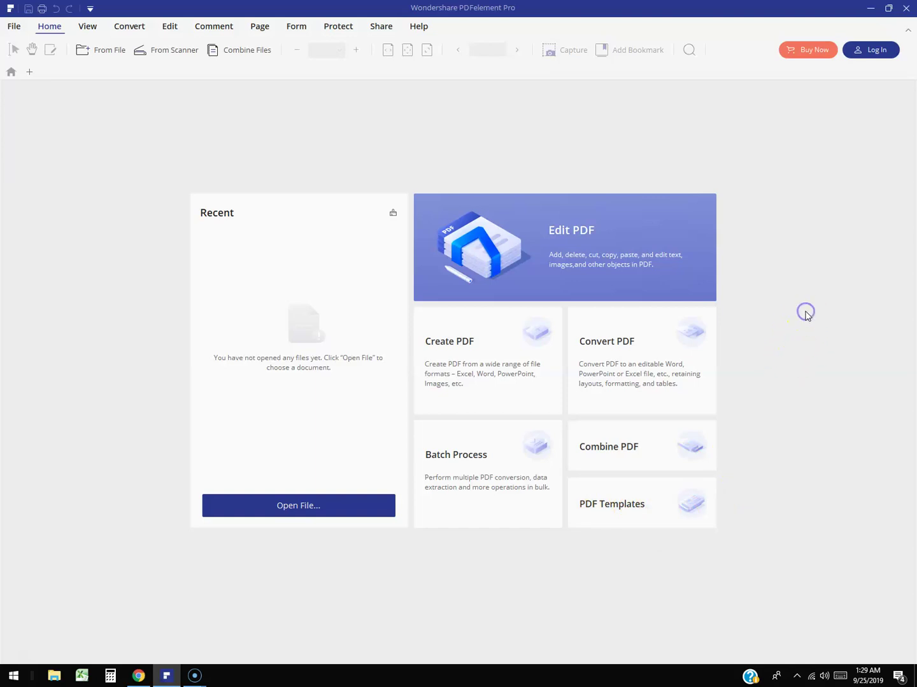
Start Convert PDF and open allocated-spending-plan from the Open dialog
left_click(718, 345)
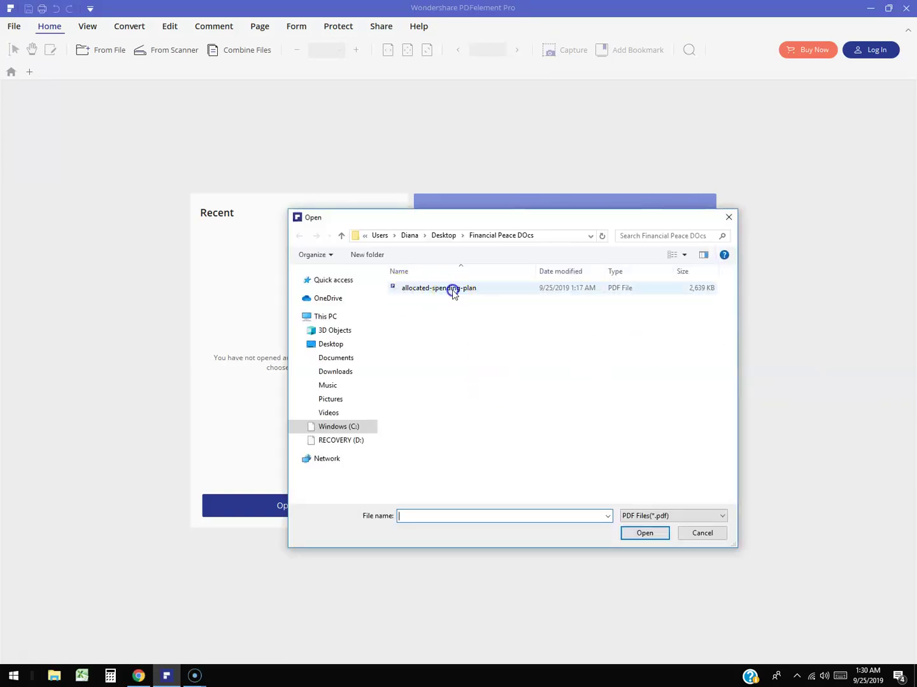
left_click(450, 296)
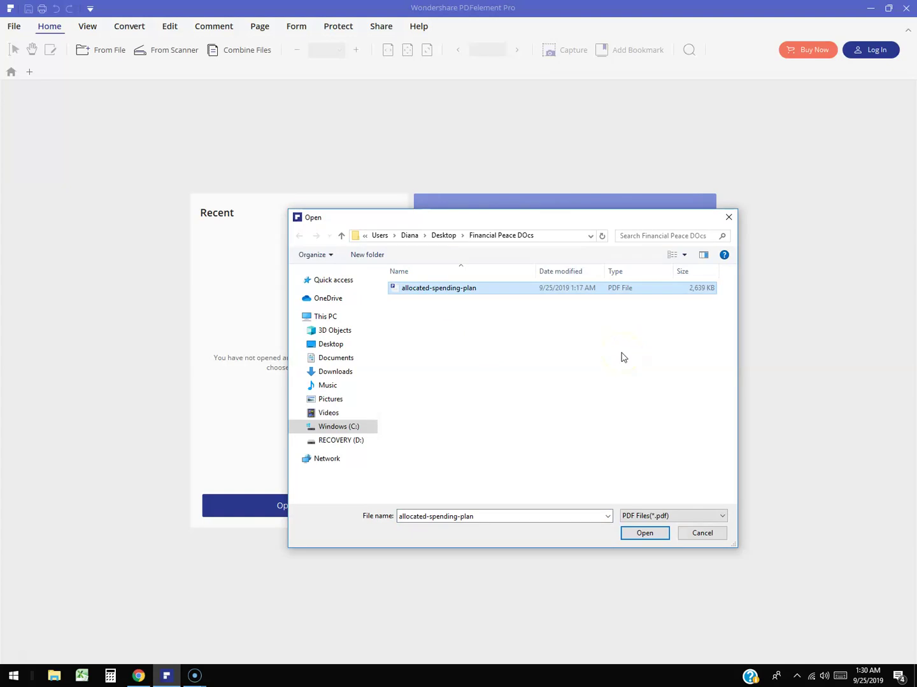
left_click(685, 516)
left_click(622, 477)
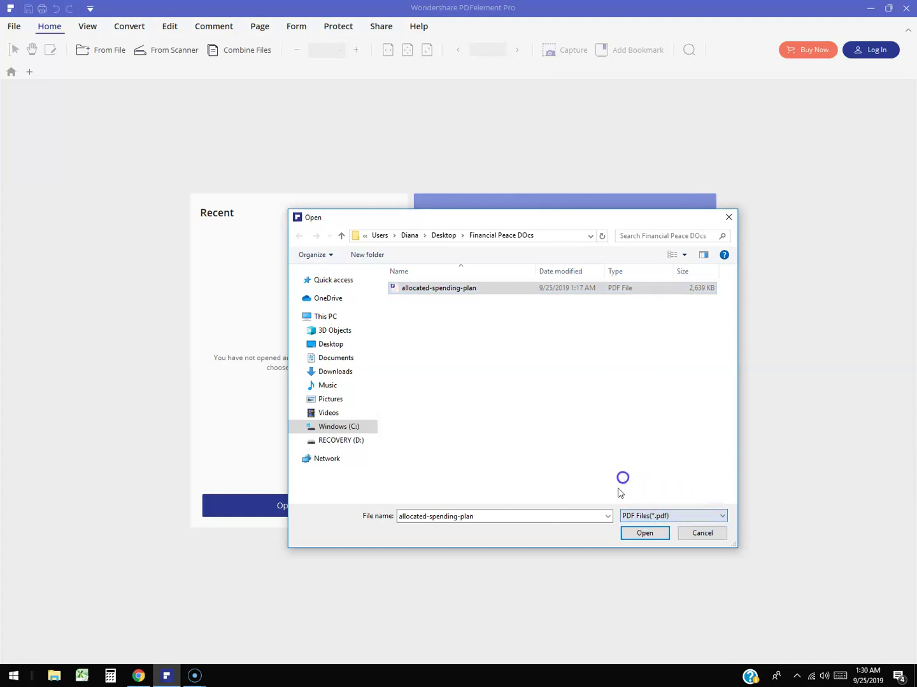
left_click(608, 516)
left_click(571, 469)
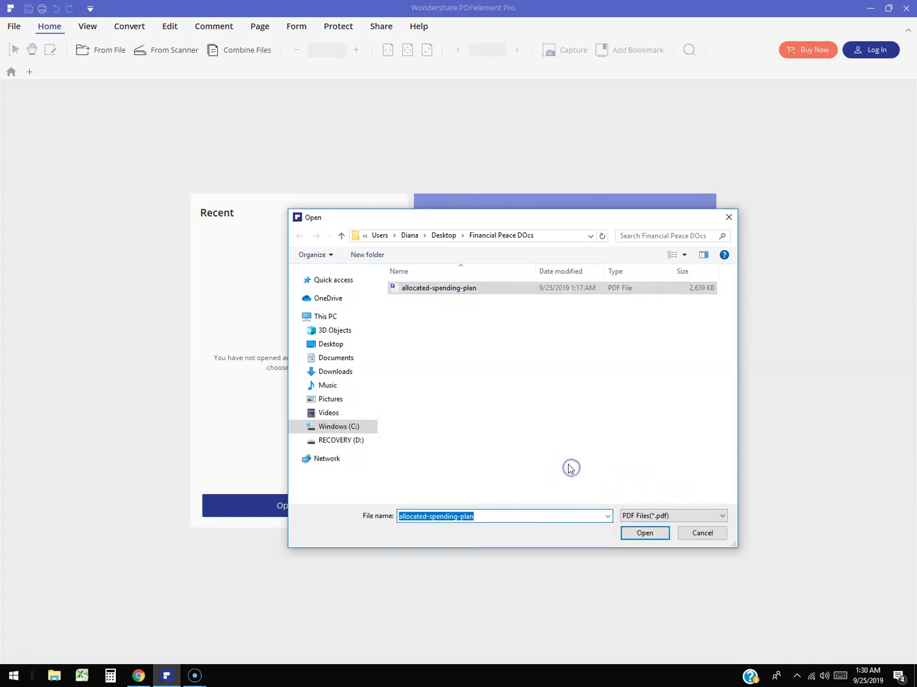
left_click(459, 286)
left_click(666, 525)
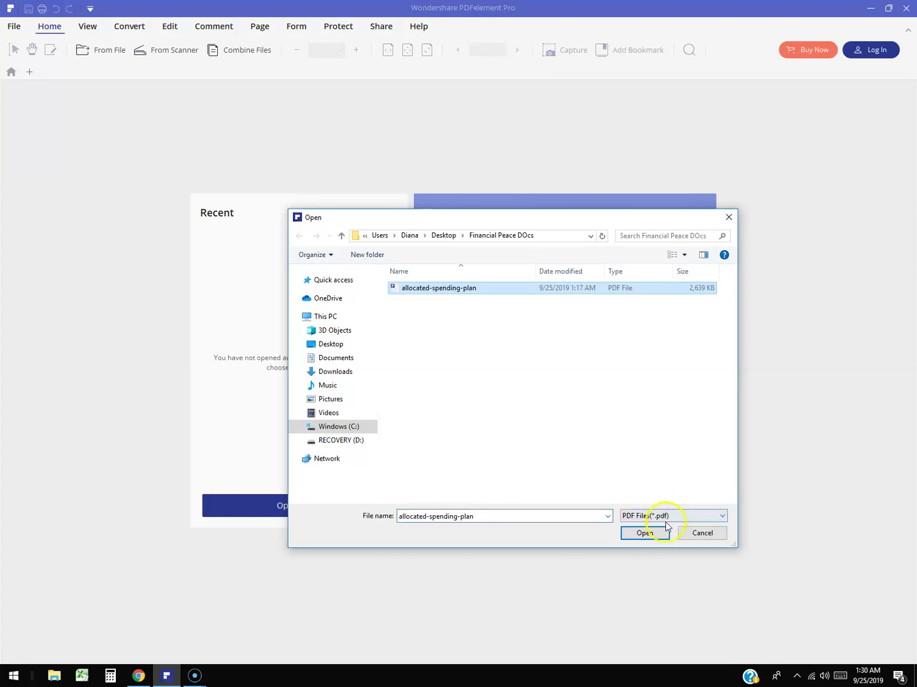
left_click(413, 289)
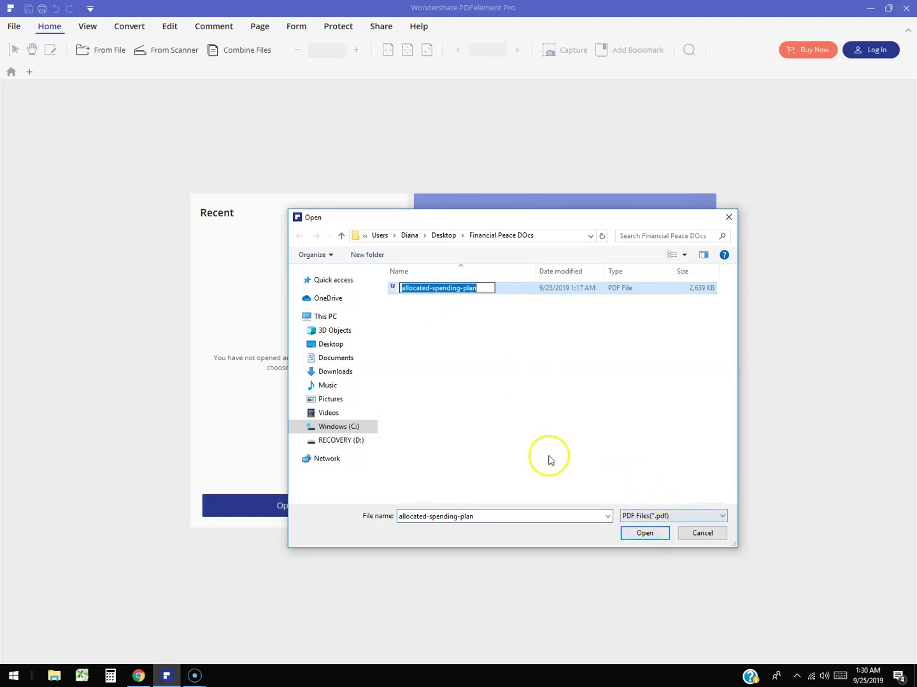
left_click(638, 535)
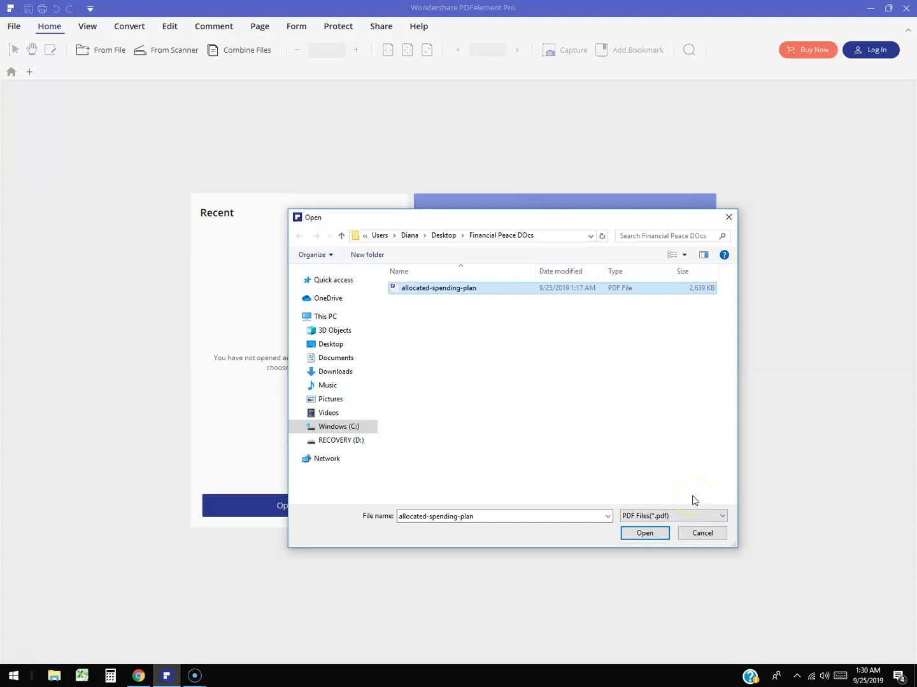
left_click(641, 535)
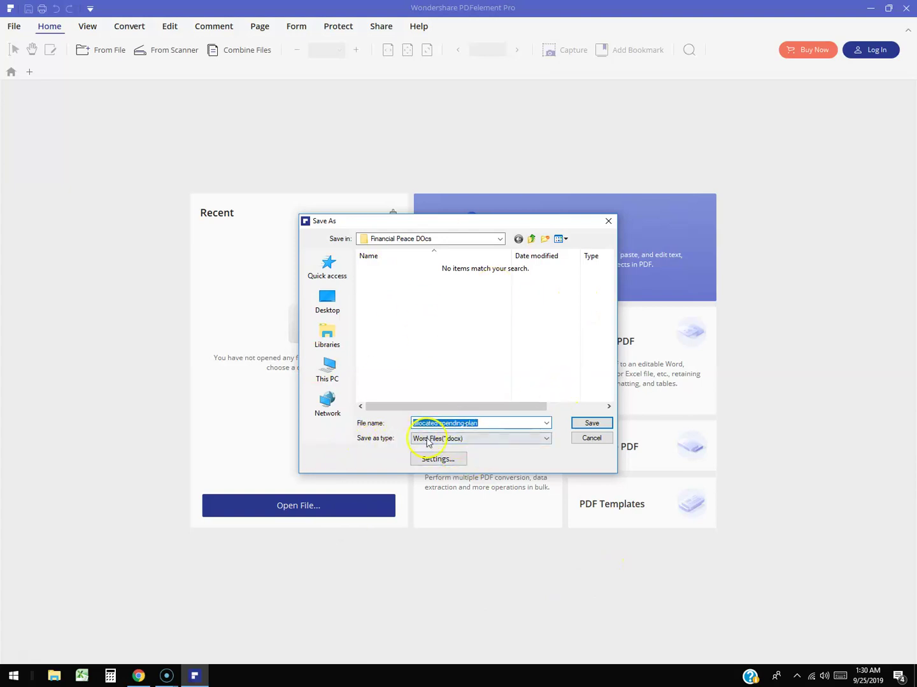
Save the converted file as Image Files (*.jpg) on the Desktop
left_click(472, 439)
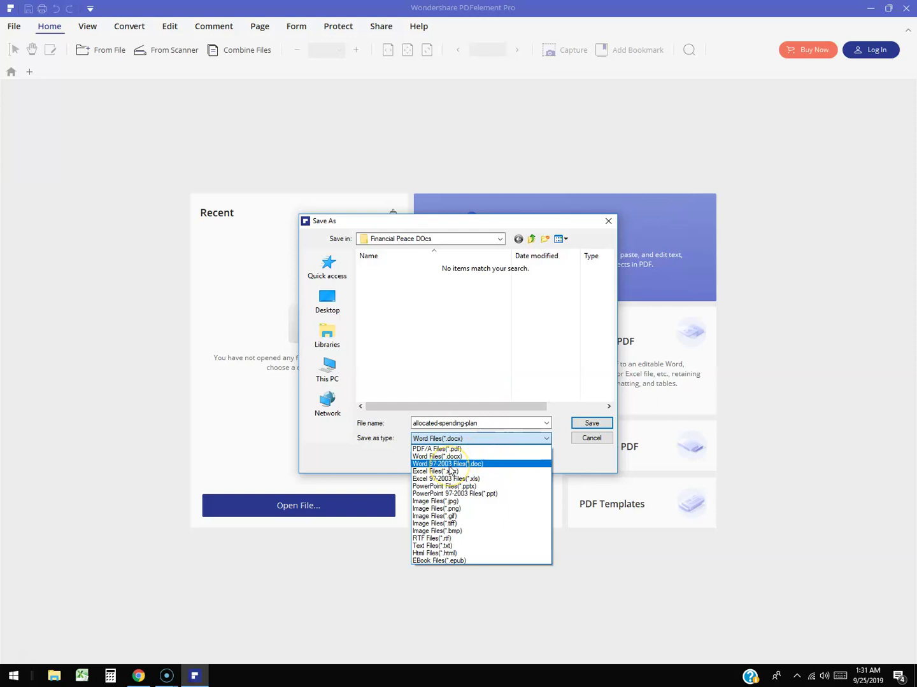
left_click(467, 472)
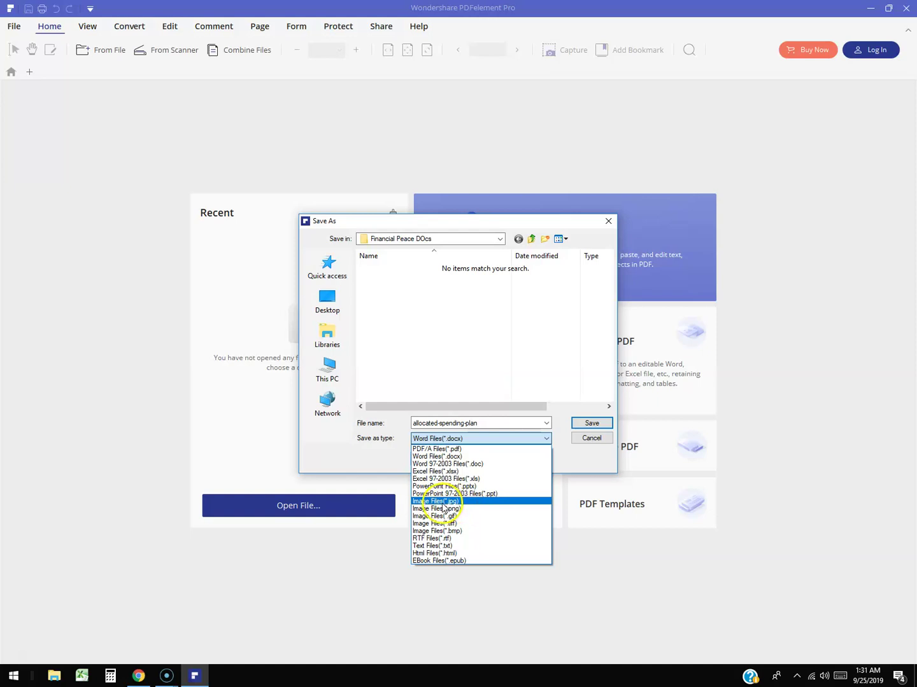
left_click(469, 501)
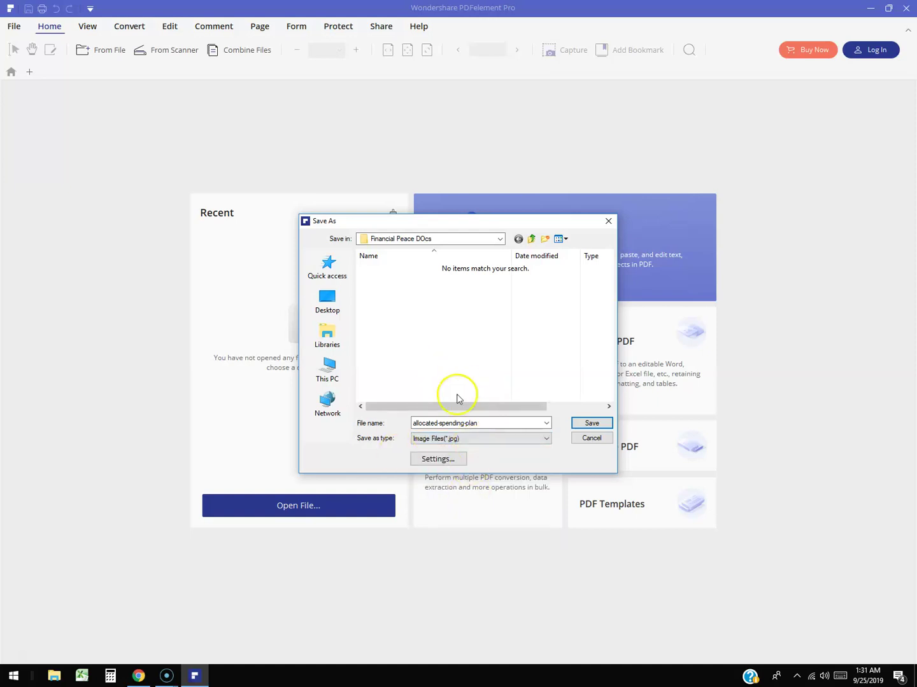
left_click(337, 310)
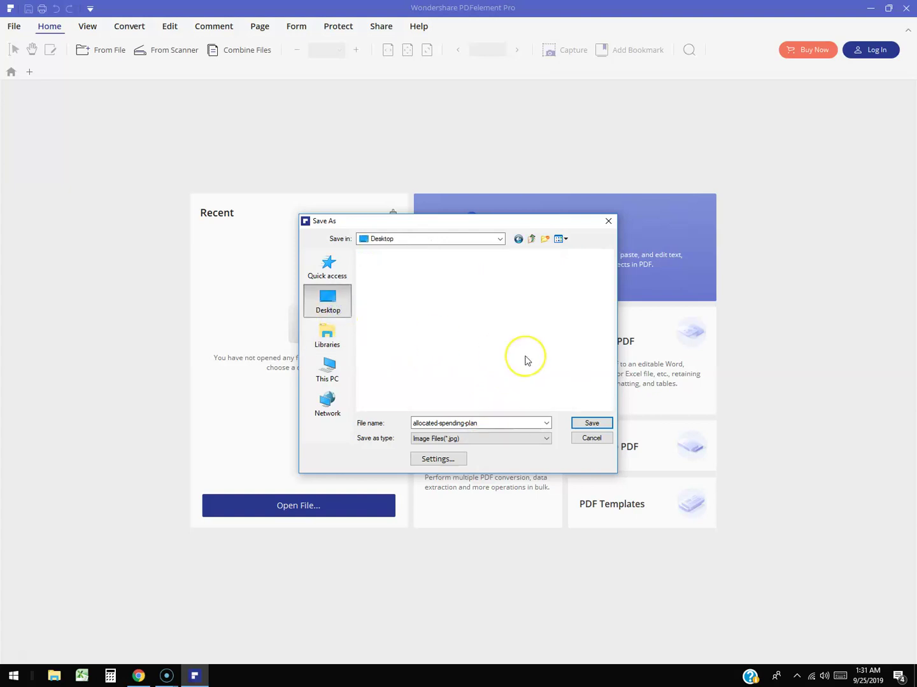
left_click(591, 423)
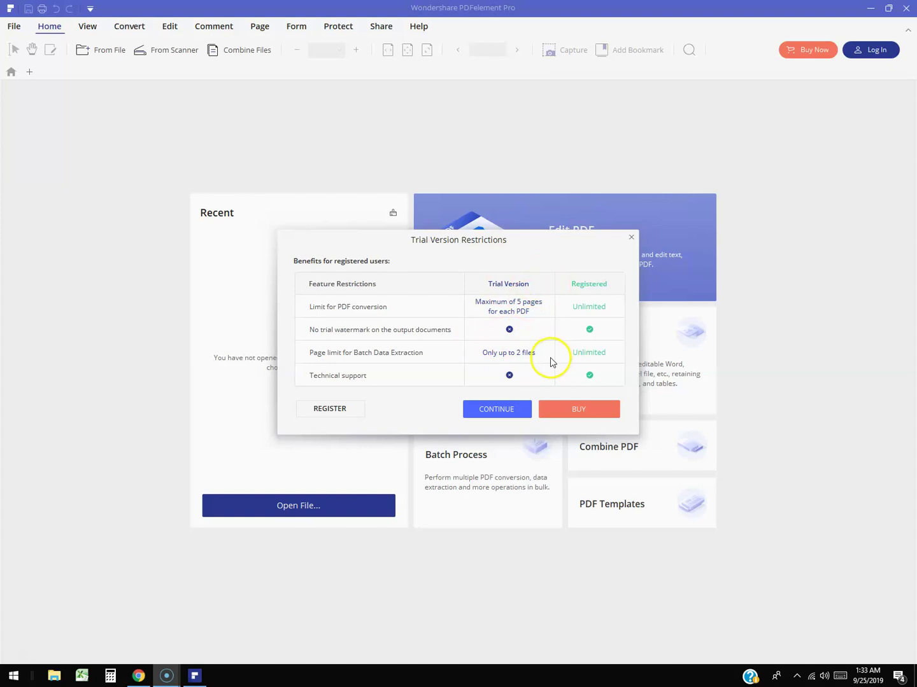
Continue past the trial restrictions notice and close the conversion-finished message
left_click(496, 414)
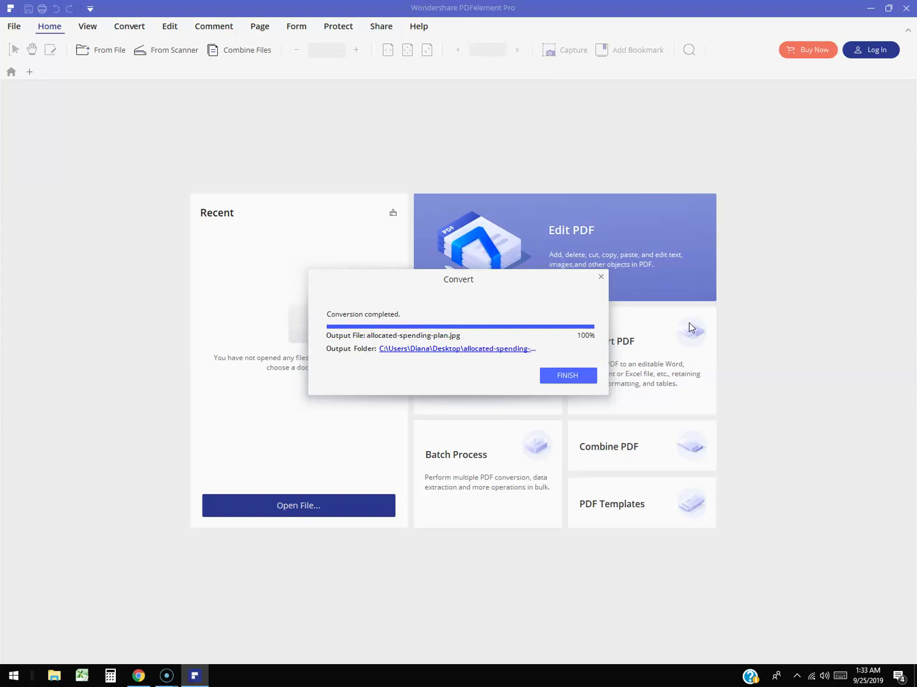
left_click(566, 379)
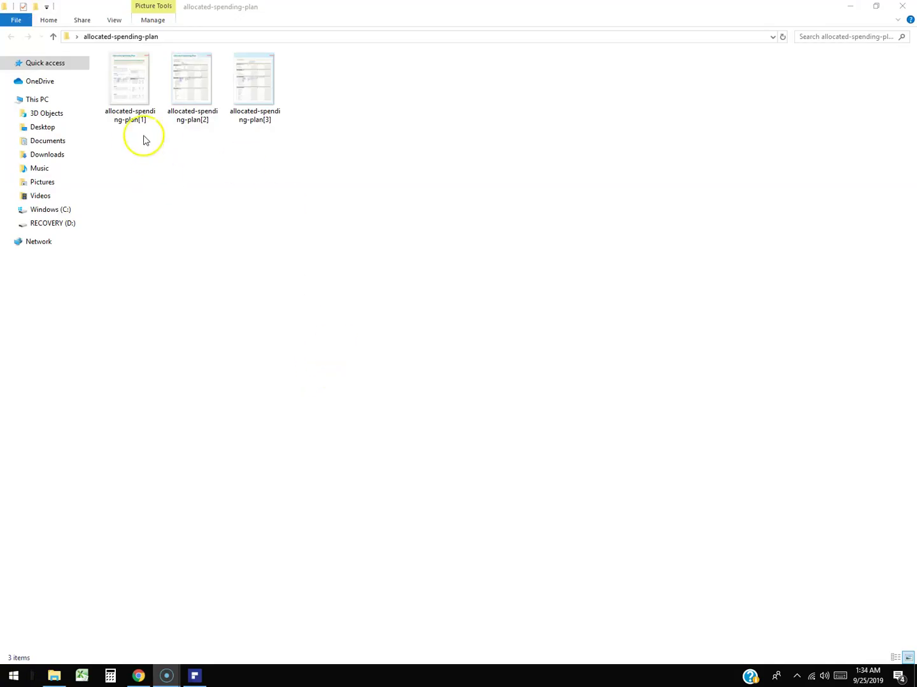
Open allocated-spending-plan[1] in the default photo viewer
left_click_drag(129, 159, 298, 94)
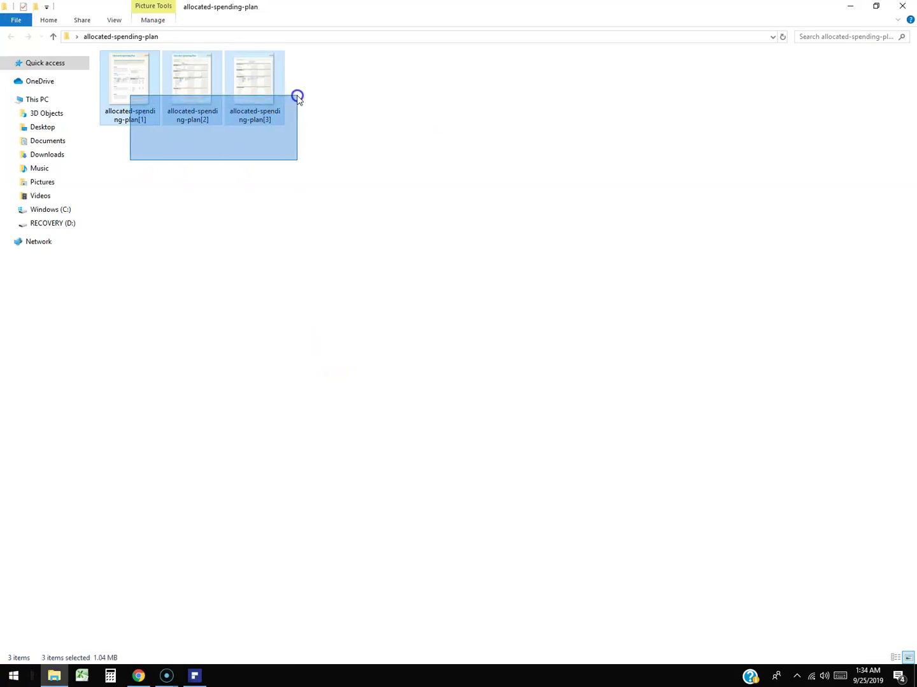
left_click(346, 112)
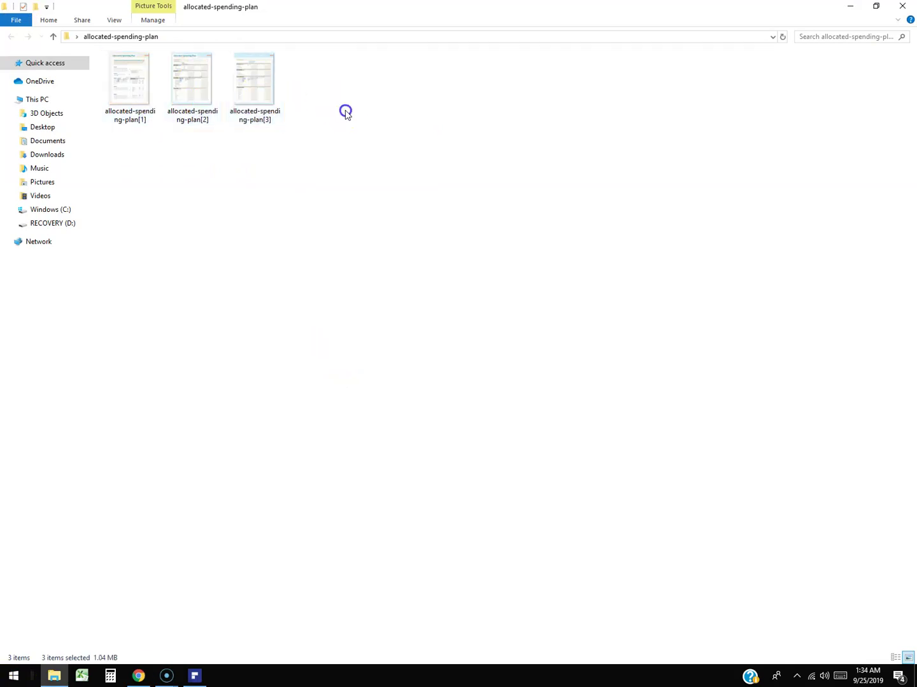
double_click(140, 110)
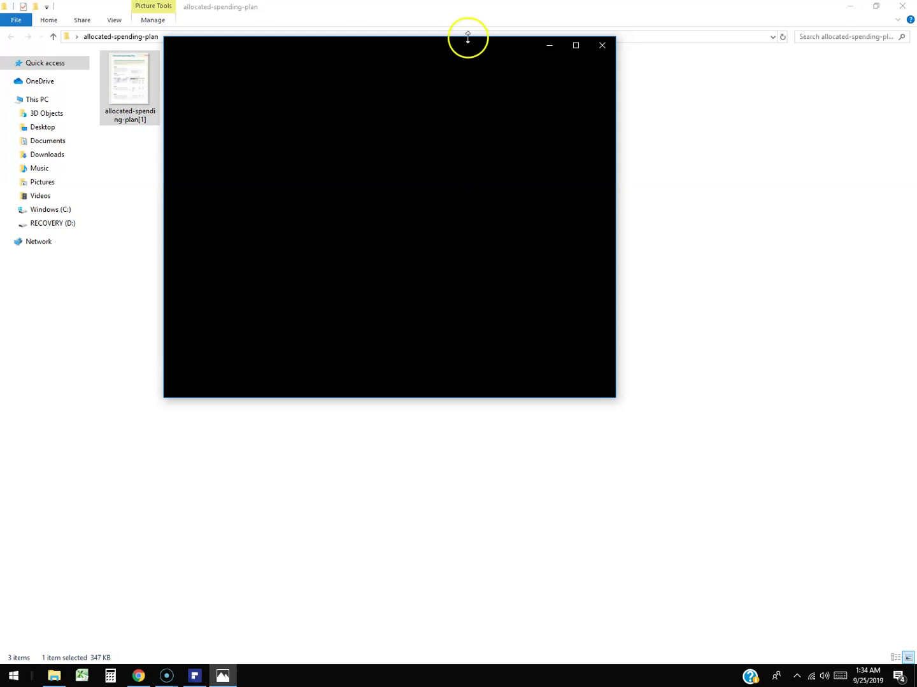
Open allocated-spending-plan[1] in Paint using Open with
left_click_drag(424, 49, 506, 134)
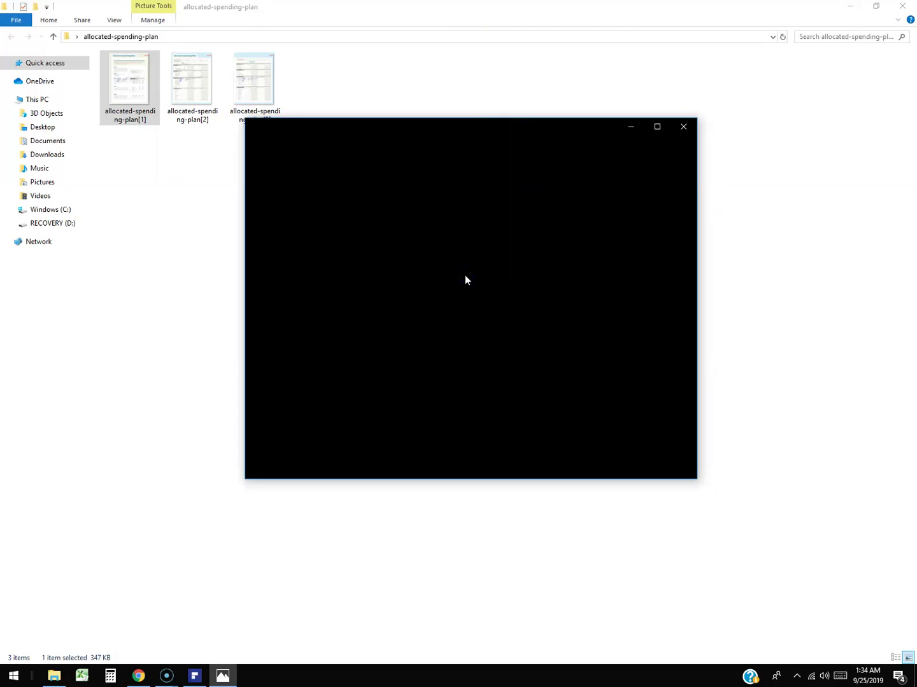
left_click(144, 90)
right_click(144, 92)
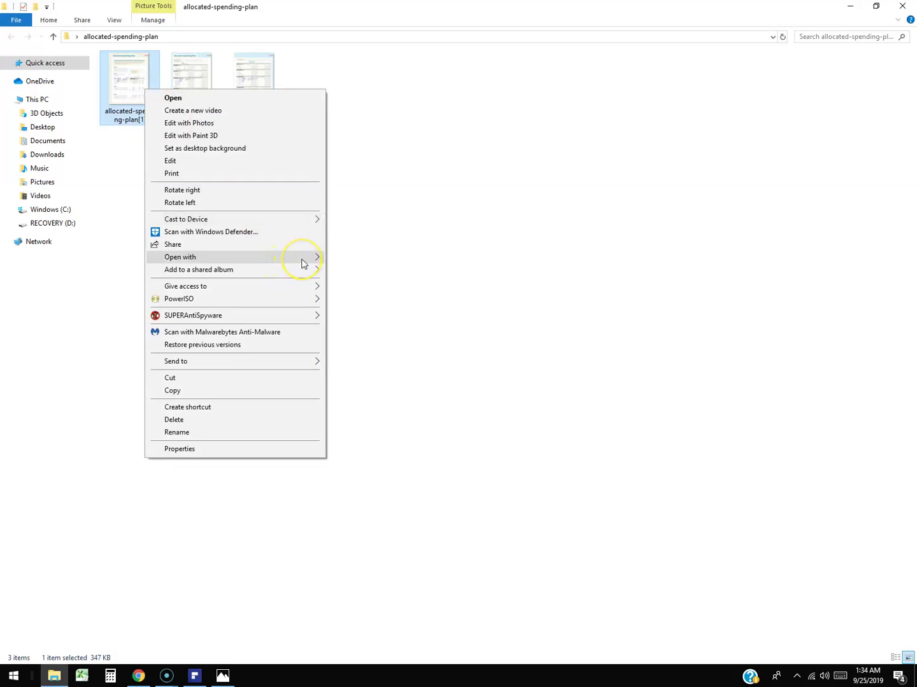
mouse_move(304, 264)
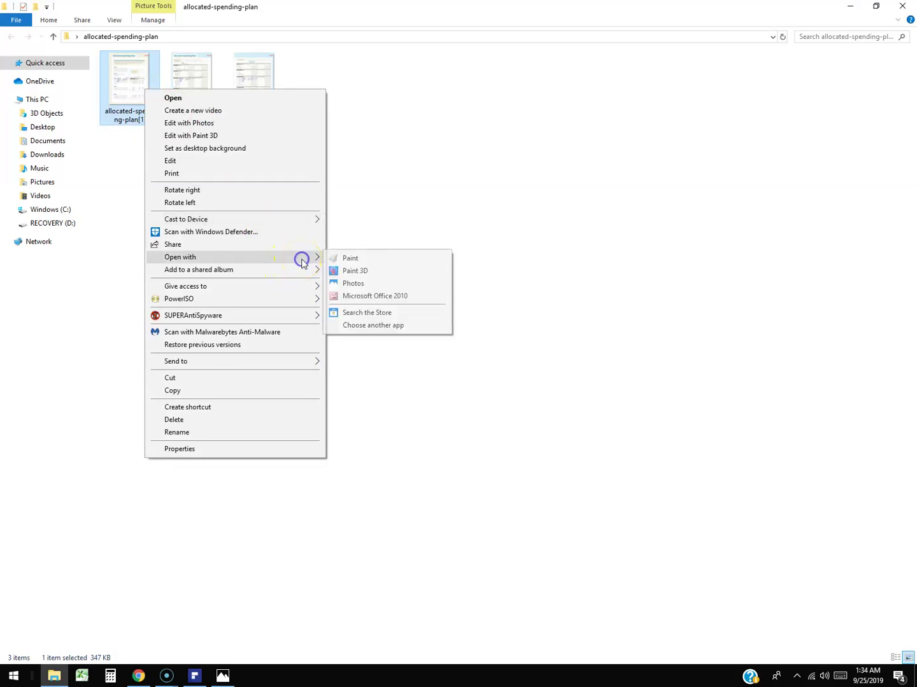
left_click(353, 259)
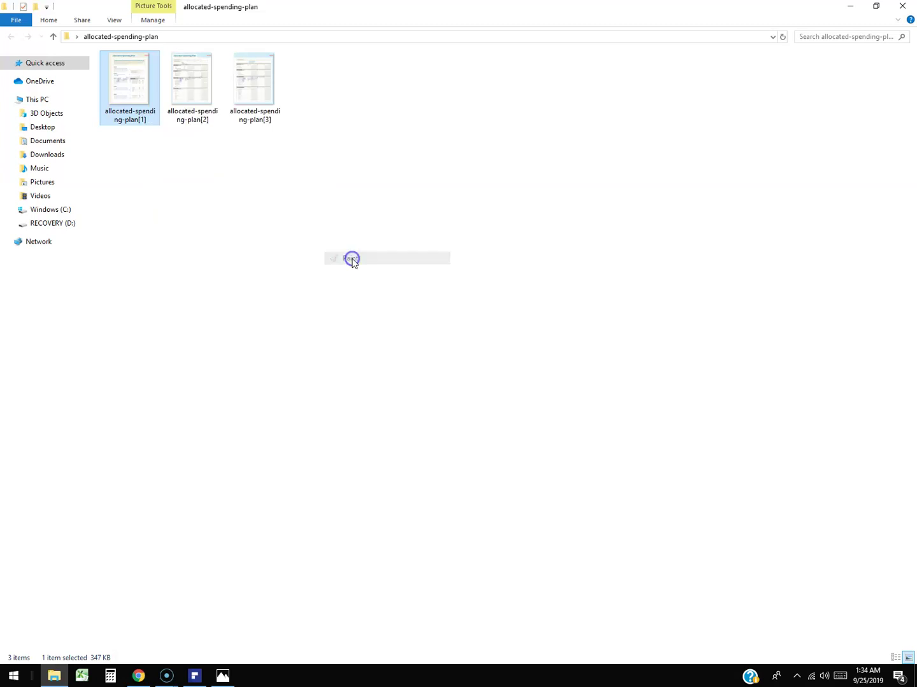
Close the photo viewer, then magnify the page to 200% in Paint and zoom back out
left_click(233, 674)
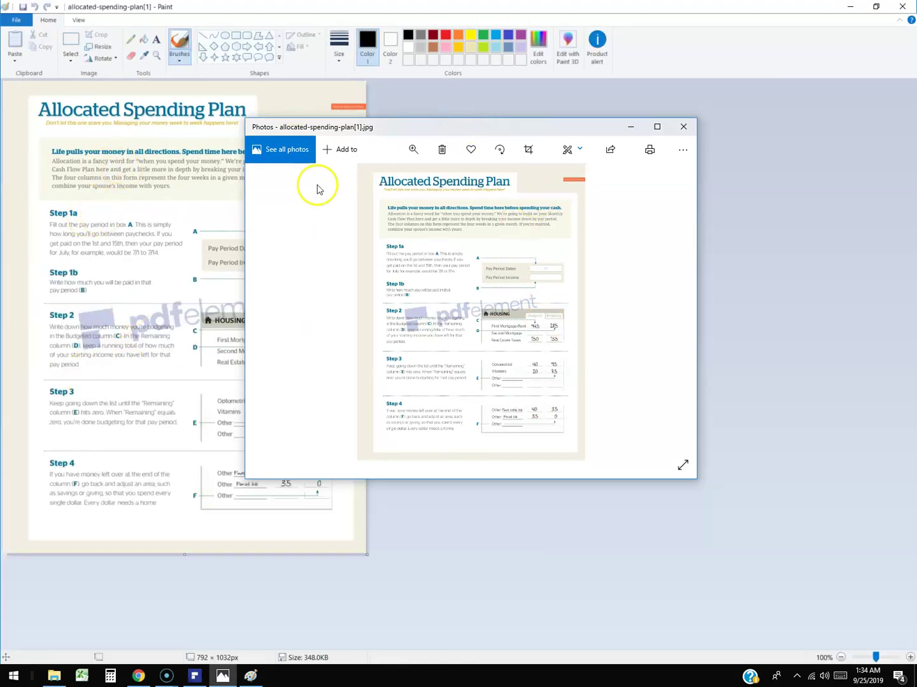
left_click(685, 126)
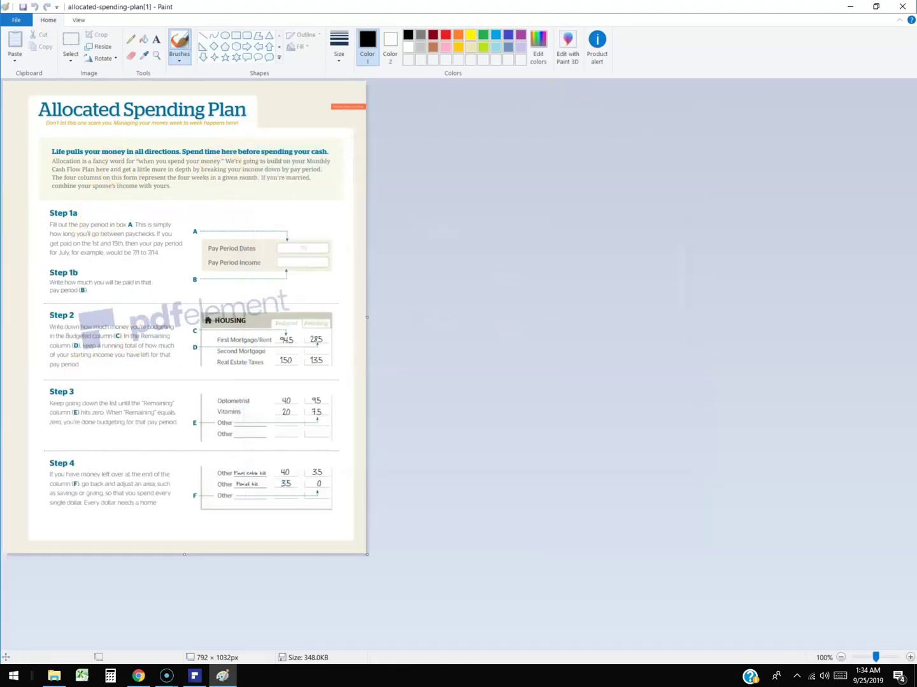
left_click(156, 57)
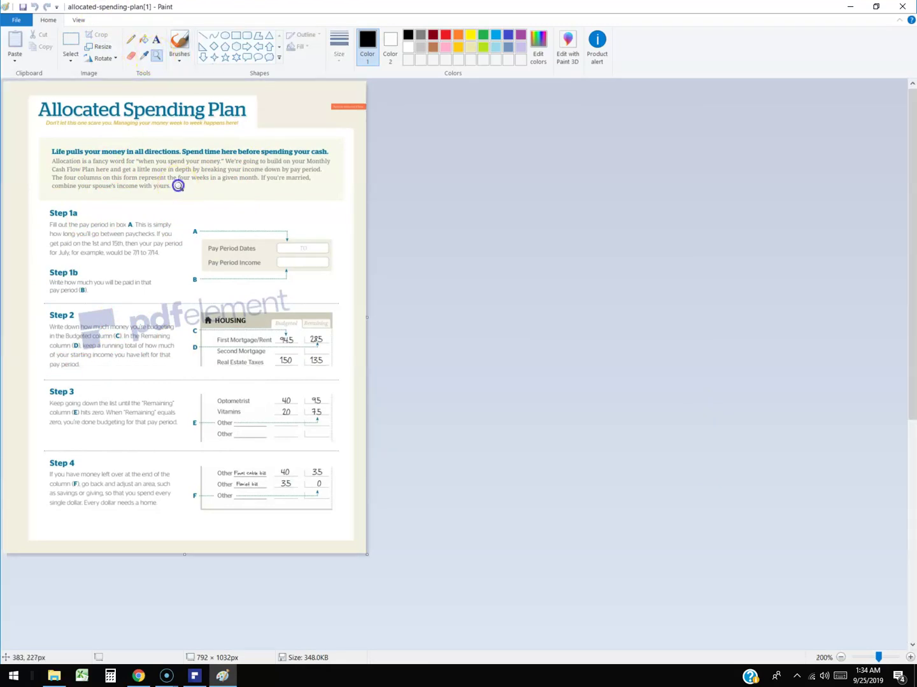
left_click(178, 185)
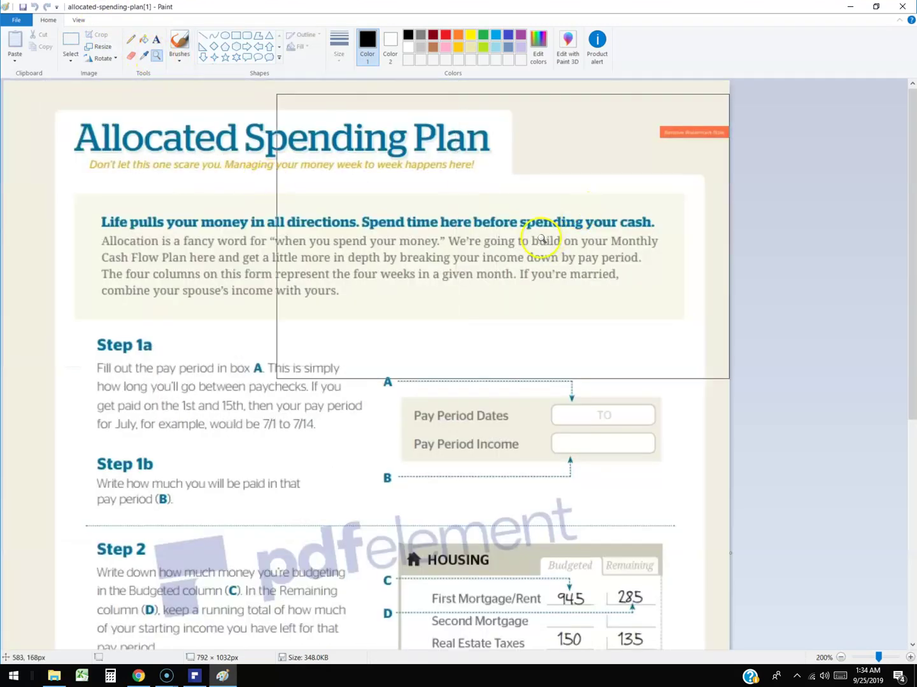
scroll(328, 169, "down", 5)
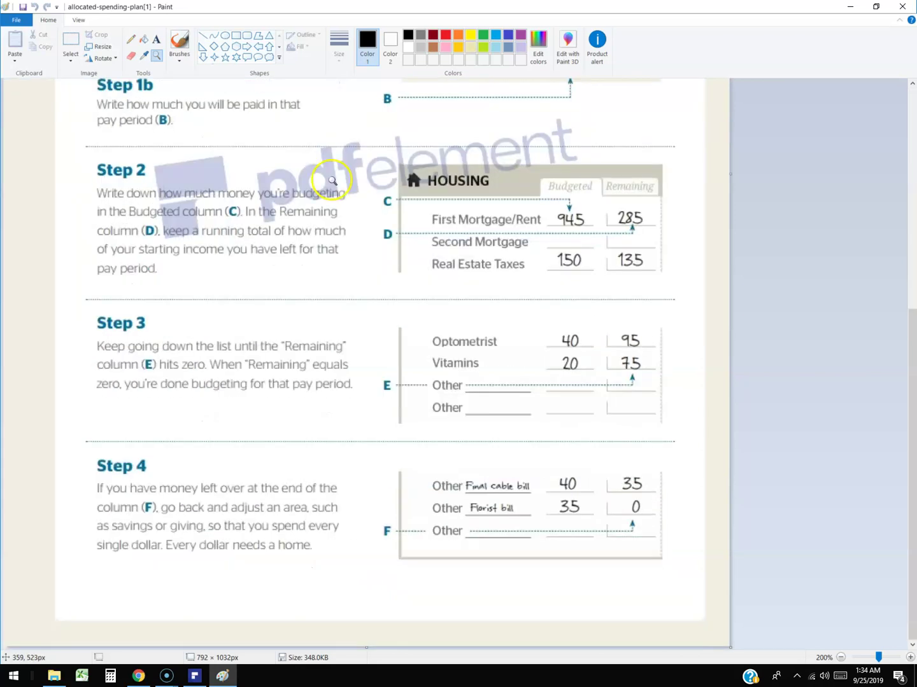
scroll(445, 381, "up", 5)
scroll(424, 316, "down", 5)
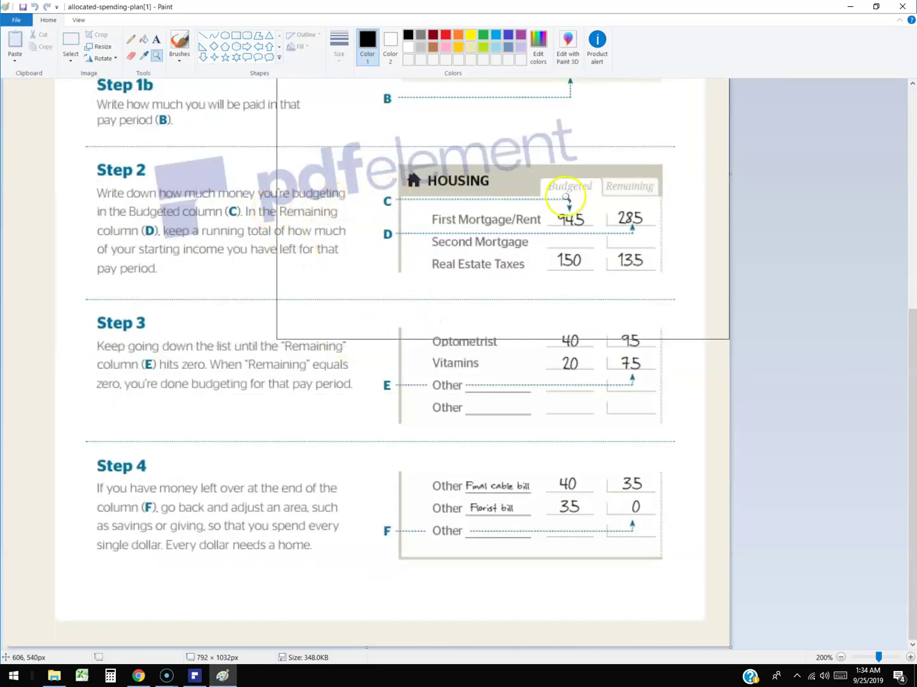
scroll(496, 291, "up", 5)
right_click(496, 293)
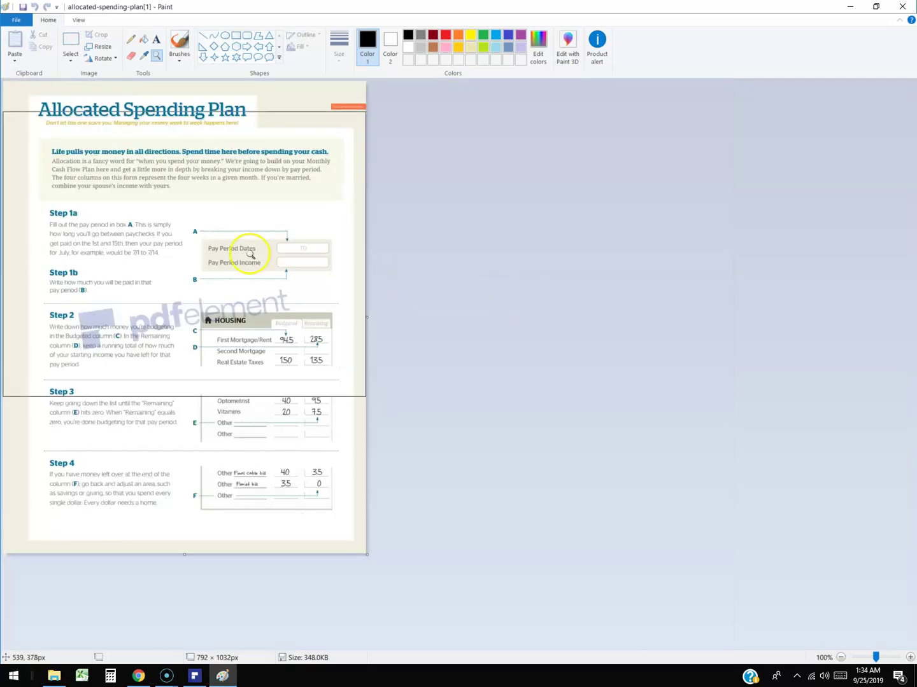
left_click(901, 8)
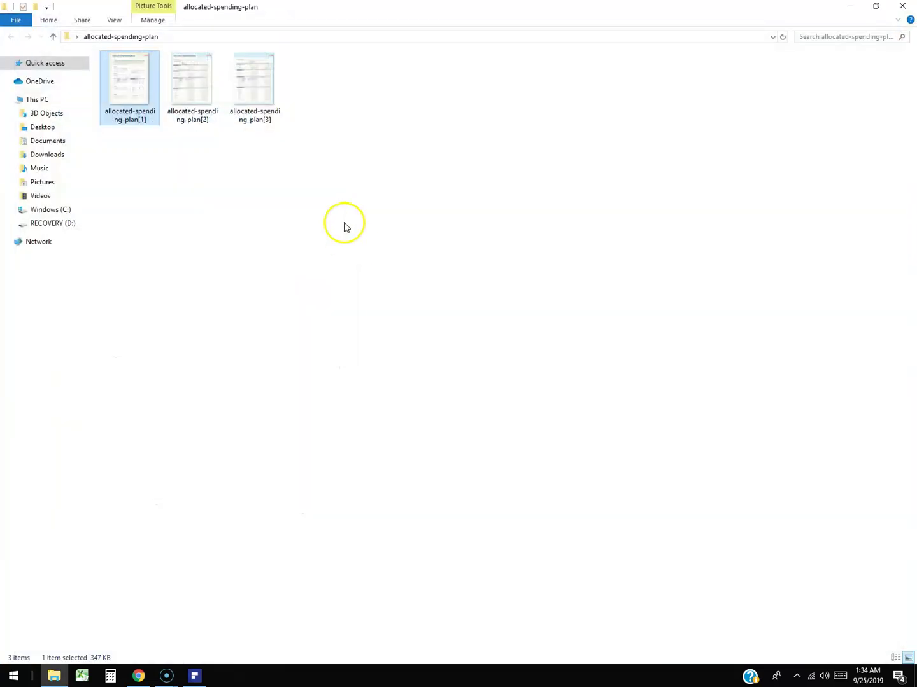
left_click(186, 111)
right_click(185, 113)
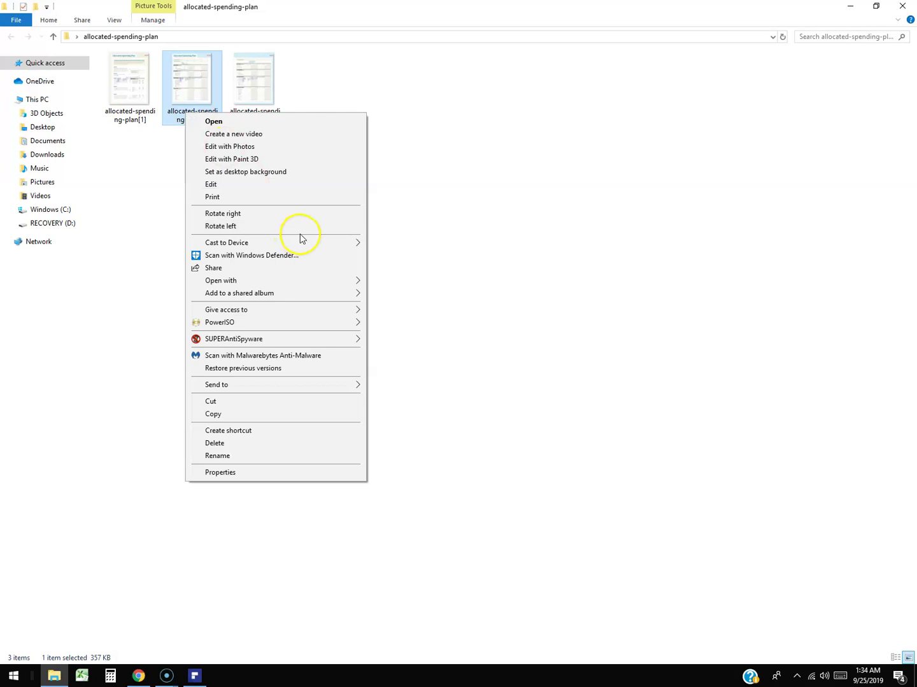
left_click(329, 280)
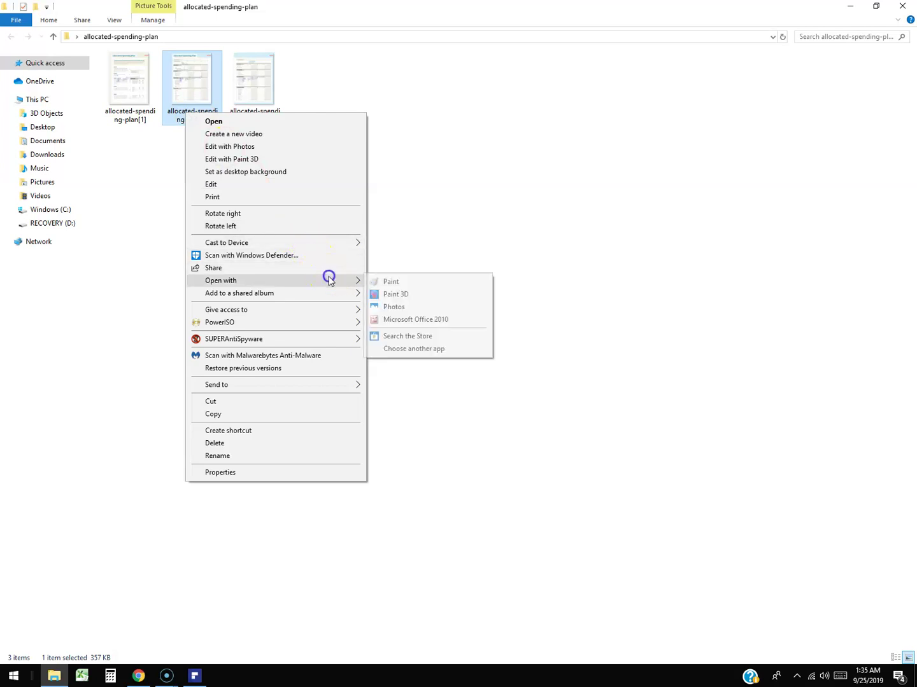
left_click(419, 281)
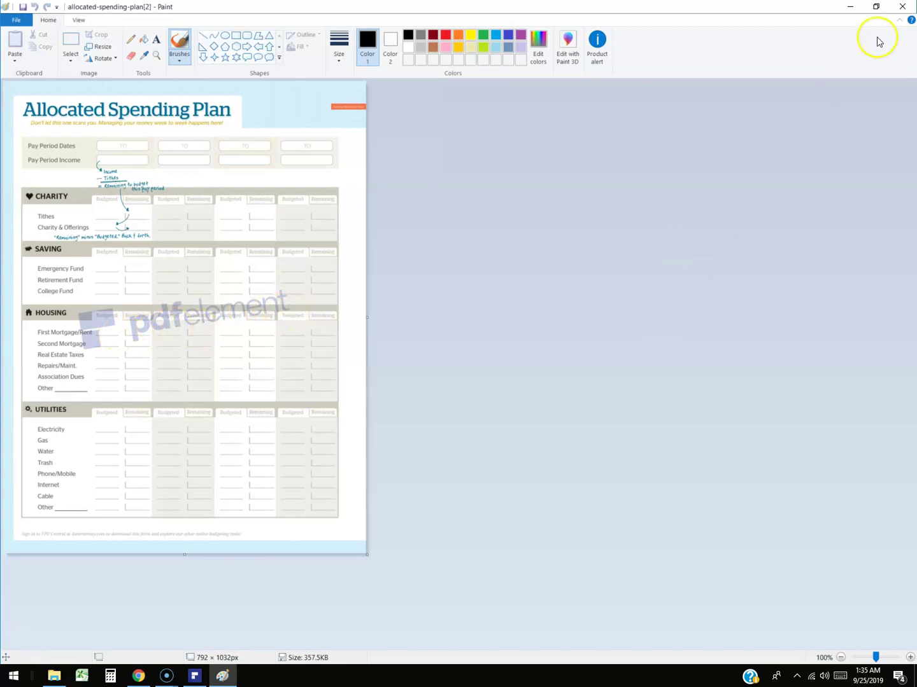
left_click(902, 7)
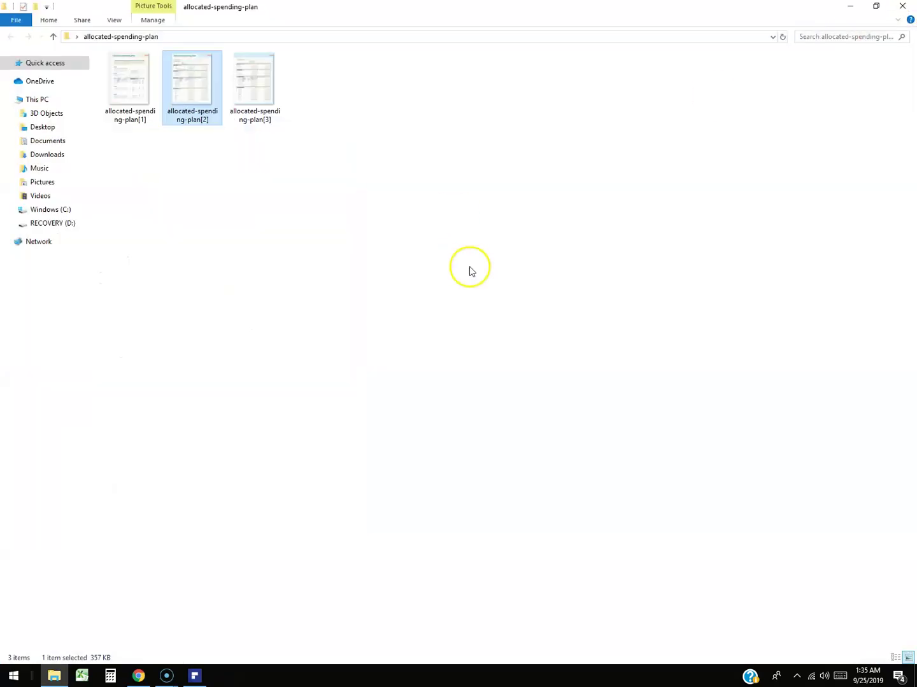
Open PDF Templates from PDFelement Home and preview the Wedding Budget Template
left_click(193, 676)
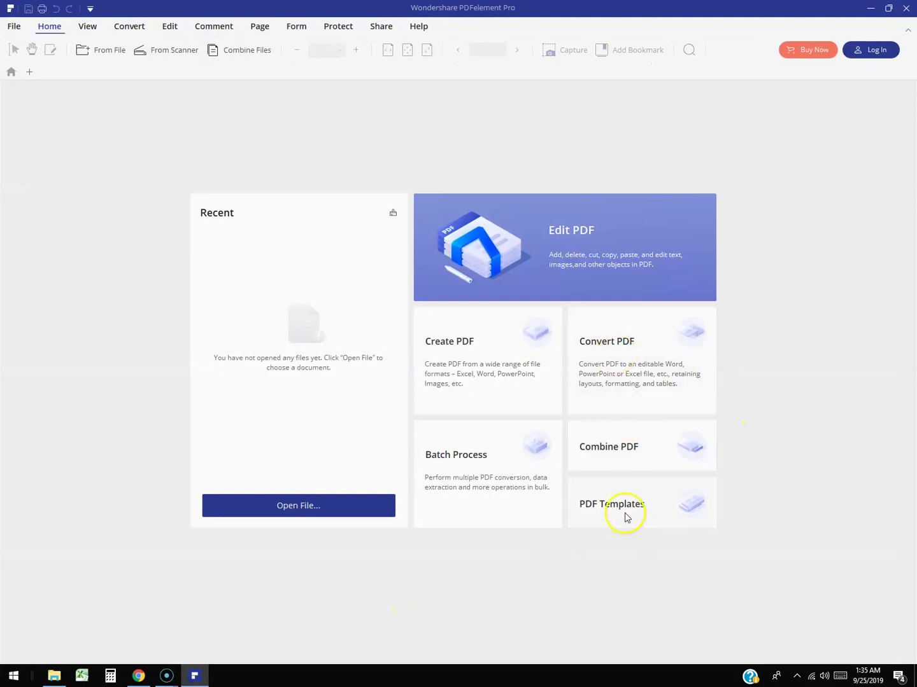
left_click(824, 472)
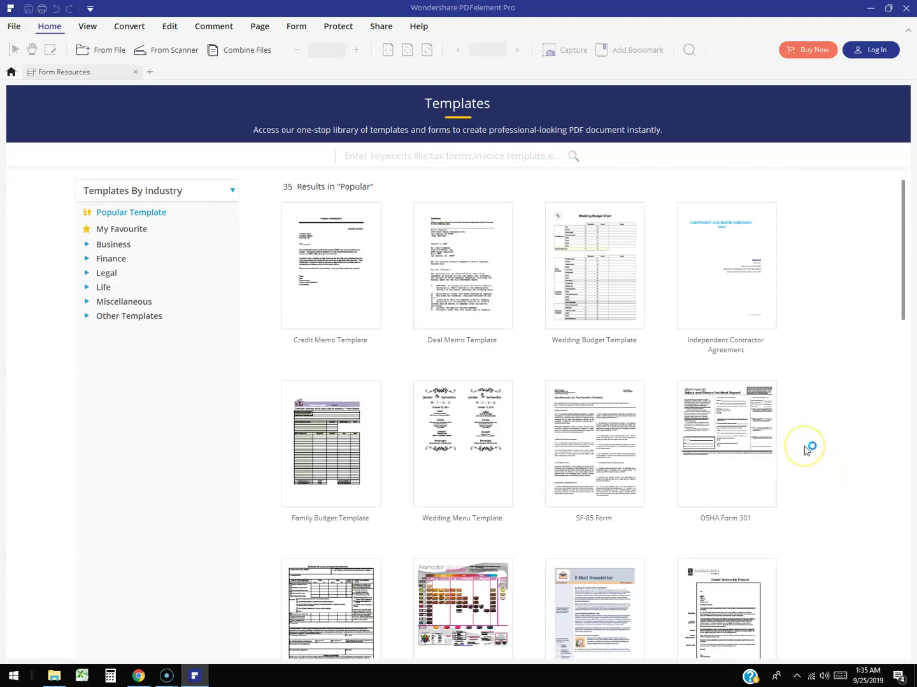
scroll(831, 424, "down", 1)
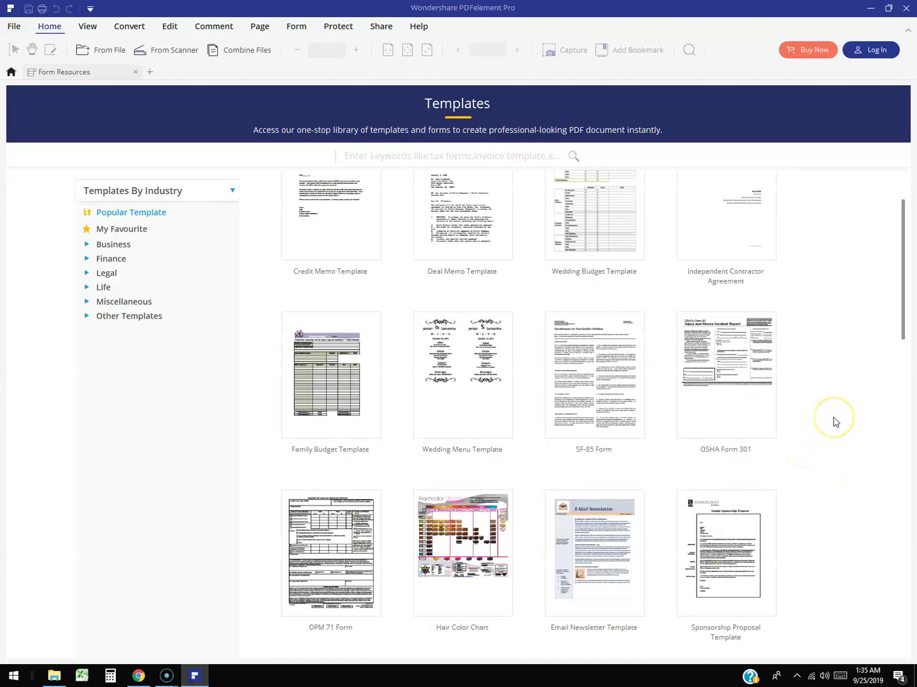
scroll(834, 422, "down", 1)
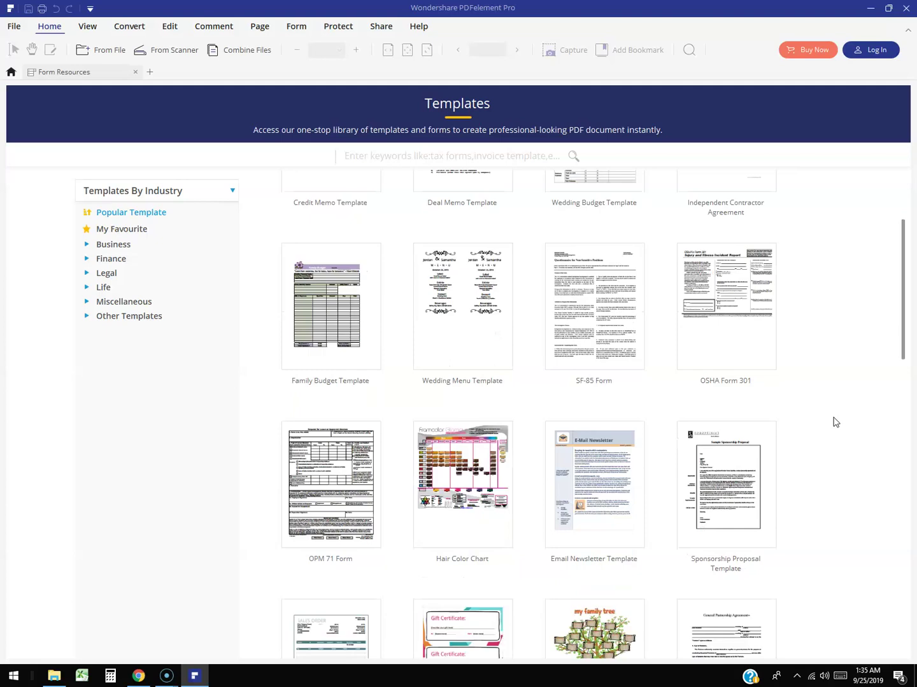
scroll(834, 422, "up", 2)
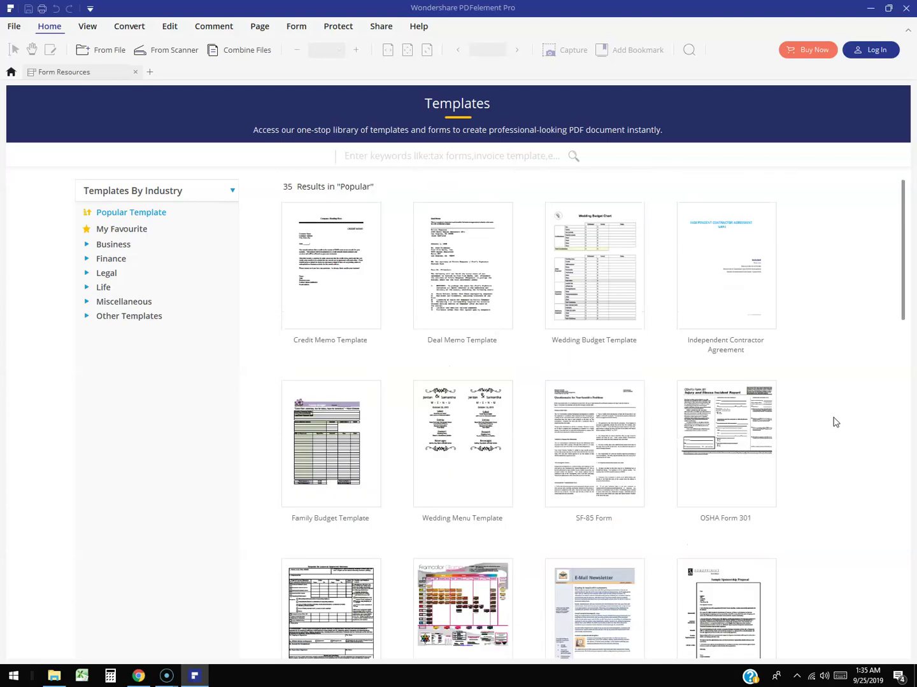
left_click(604, 292)
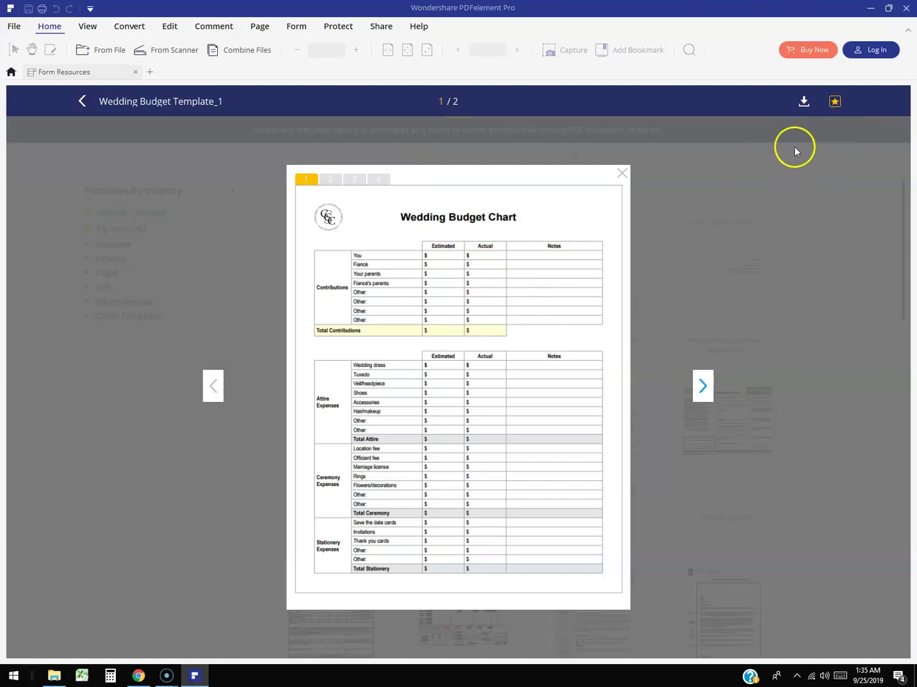
Download the Wedding Budget Template, close the preview, and show the Edit tools
left_click(805, 106)
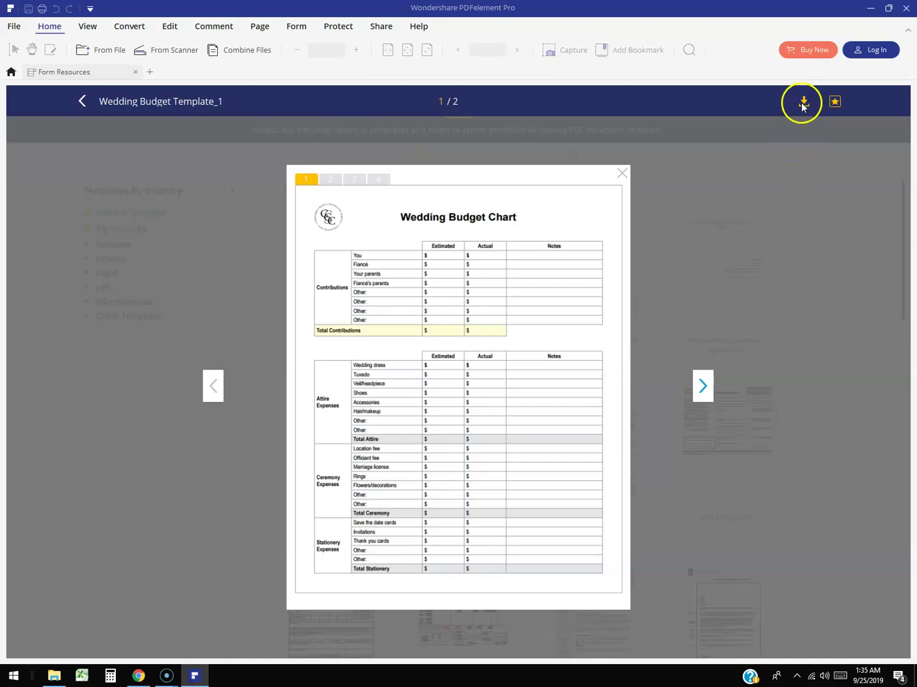
left_click(830, 172)
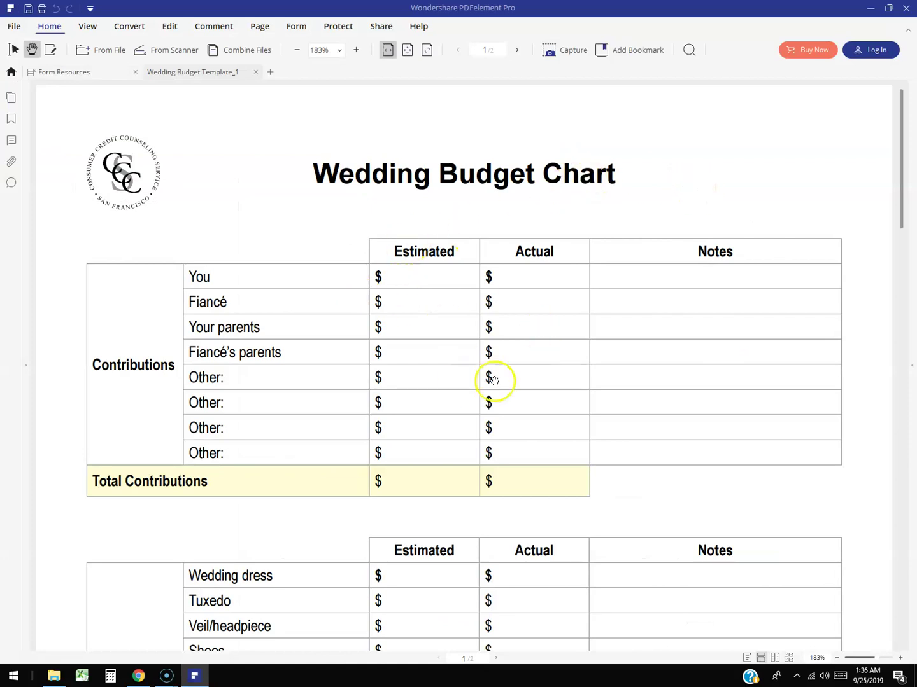
left_click(168, 30)
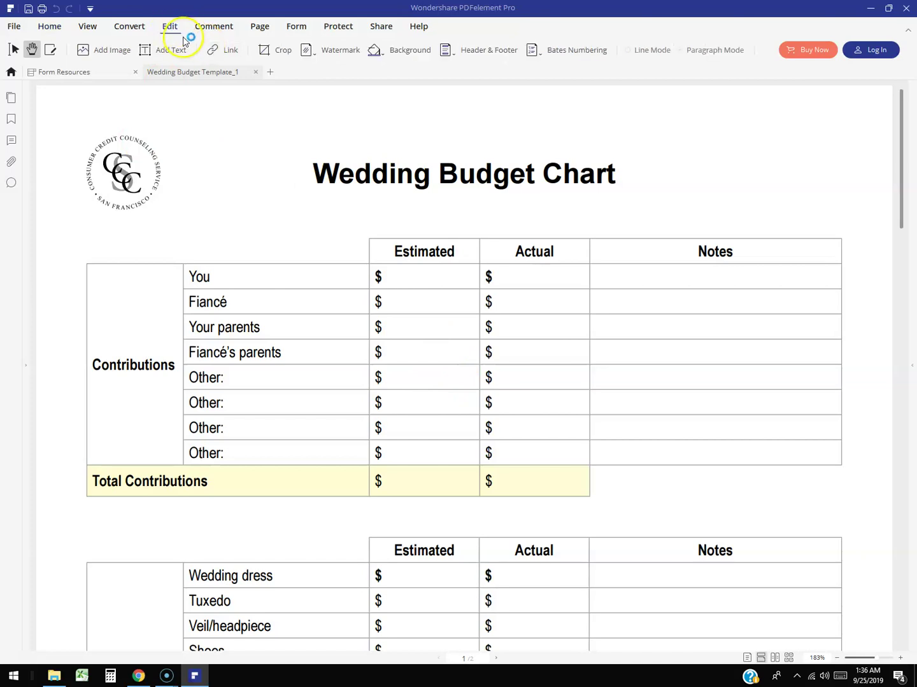
Add a text box in the You row's Estimated cell with font size 26
left_click(163, 58)
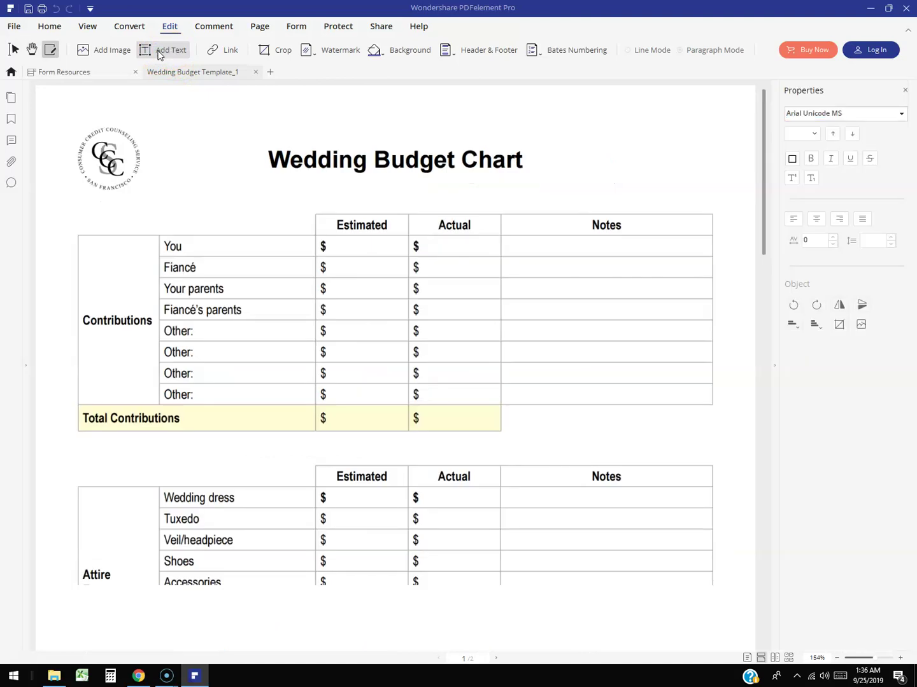
left_click(159, 54)
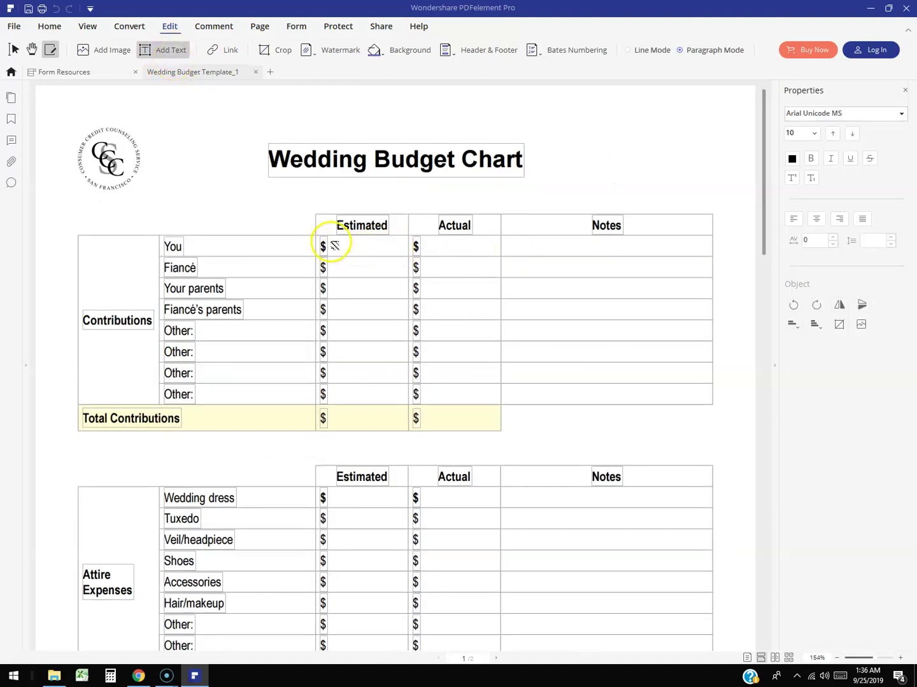
left_click(334, 245)
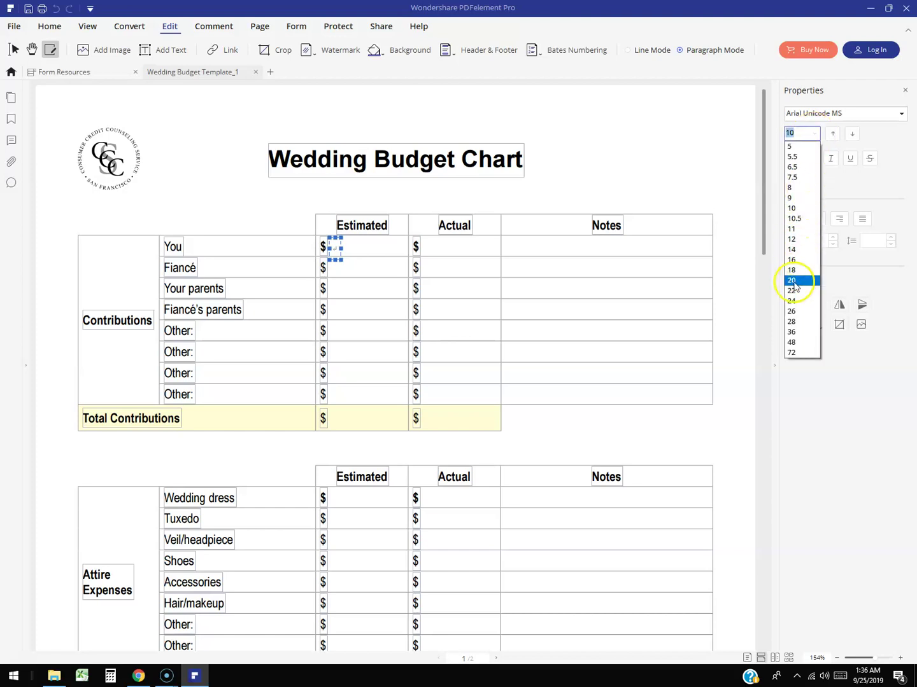
left_click(789, 288)
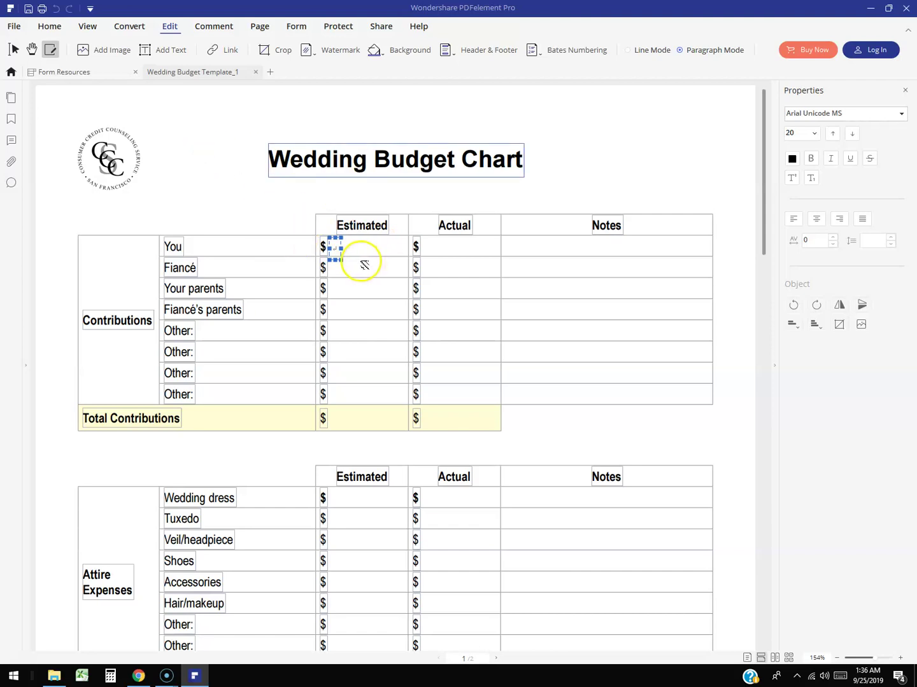
left_click(350, 257)
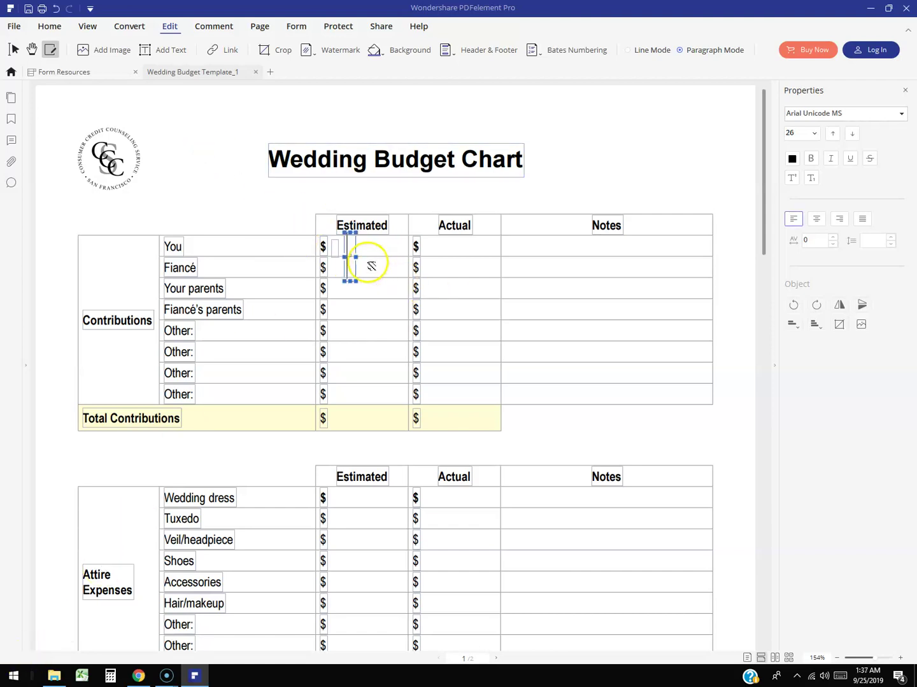
Widen the text box across the Estimated cell beside You and type the trial text 'wd s'
left_click_drag(369, 257, 401, 256)
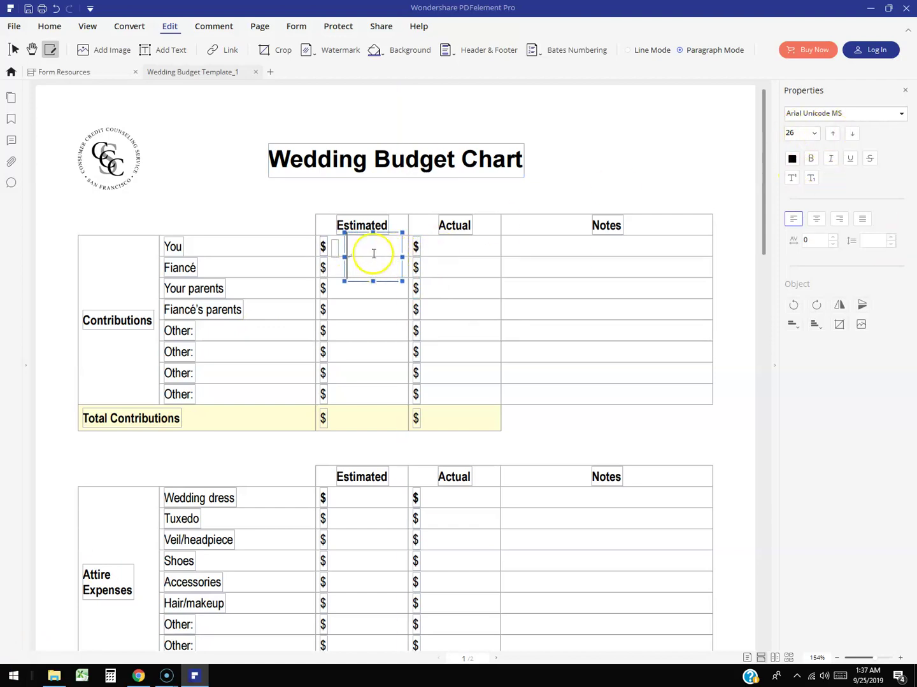
type("wd s")
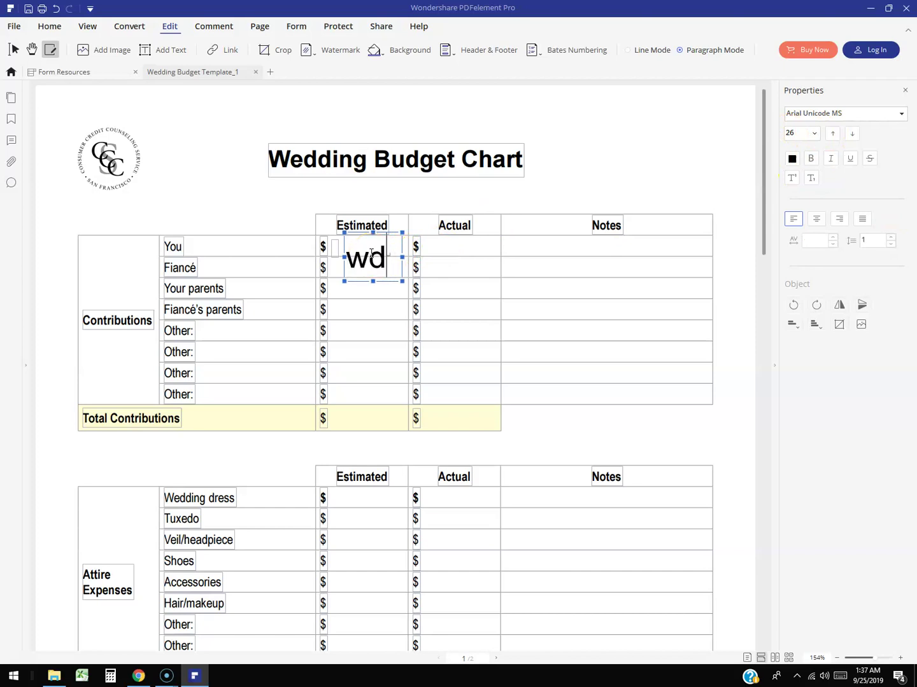
left_click(373, 294)
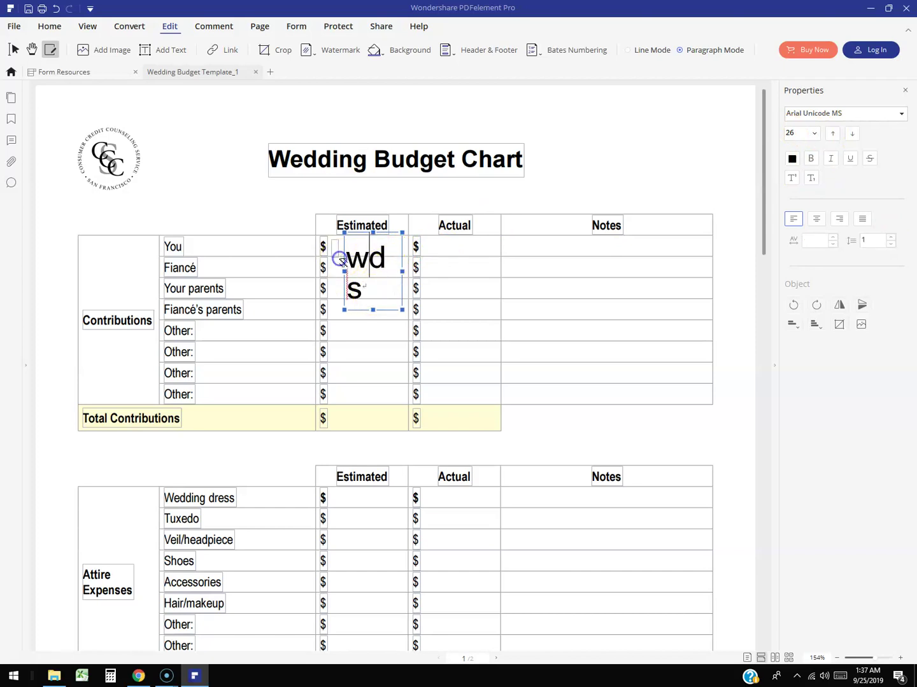
left_click(370, 256)
scroll(172, 235, "down", 1)
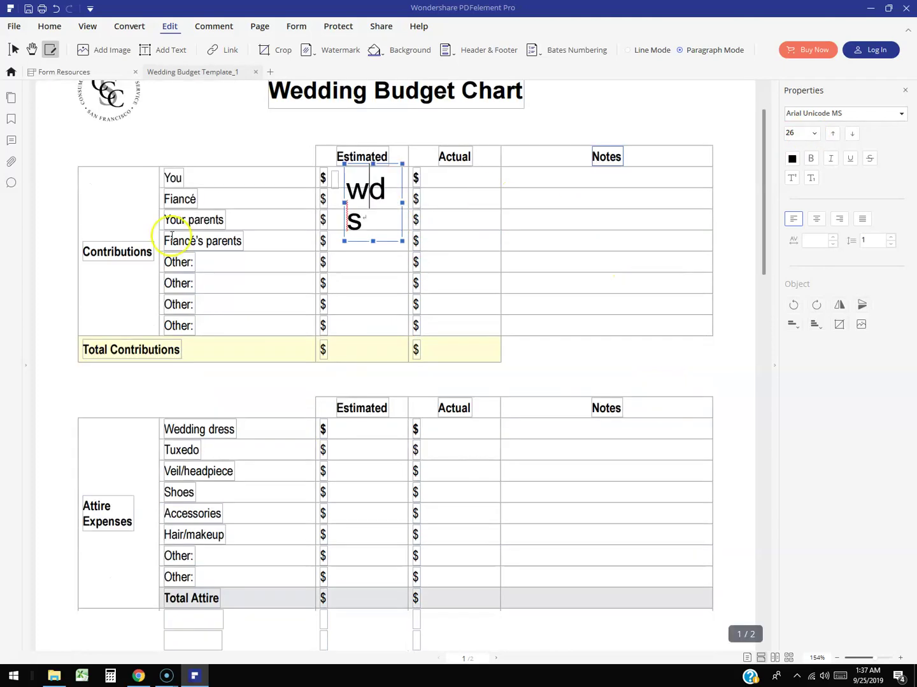
scroll(520, 260, "up", 1)
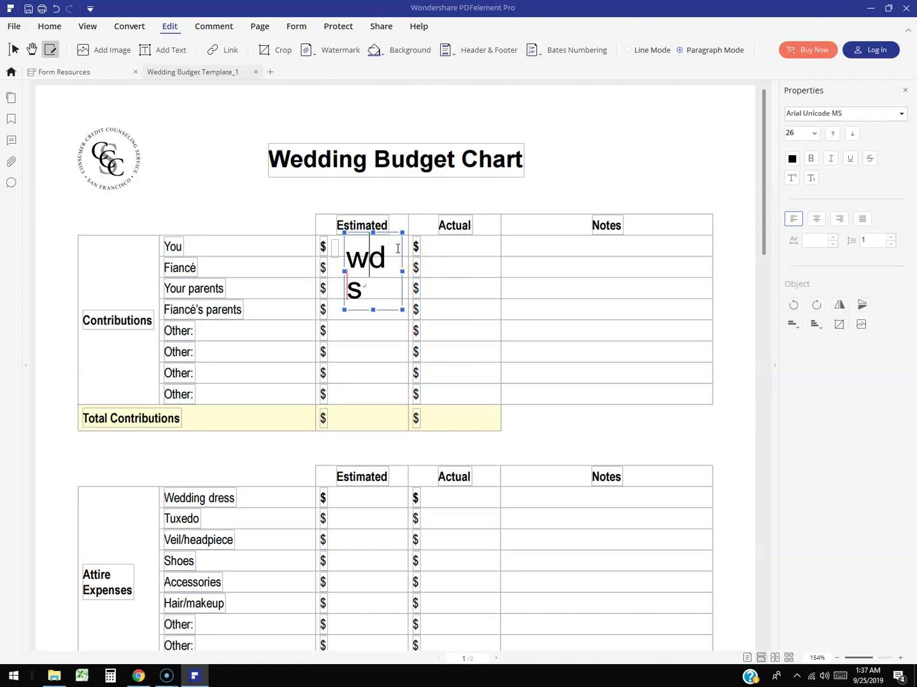
left_click(369, 287)
Reselect the Estimated text box and delete its second line 's'
left_click(167, 56)
left_click(373, 267)
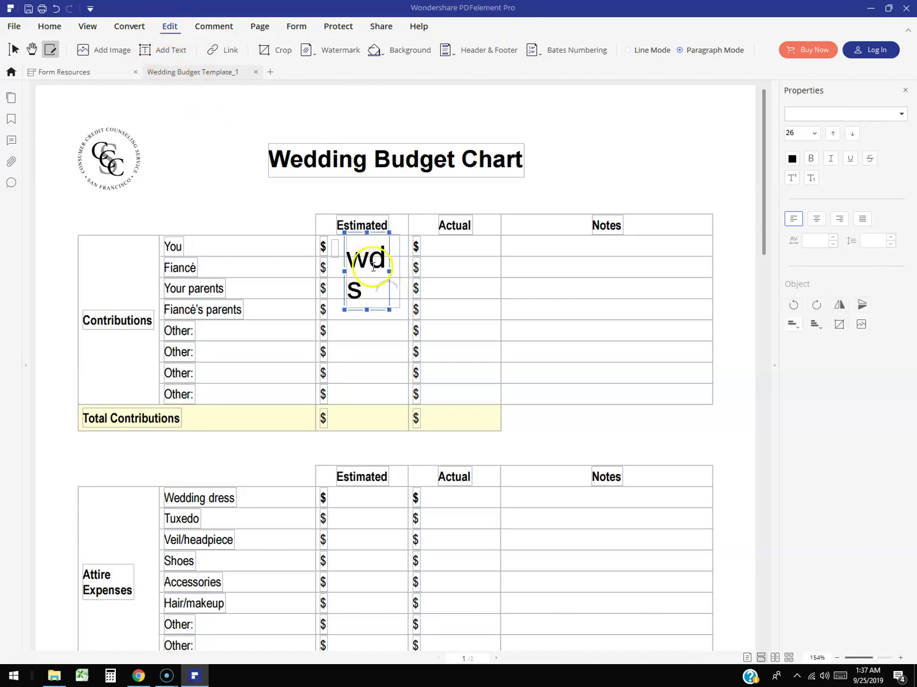
left_click(374, 280)
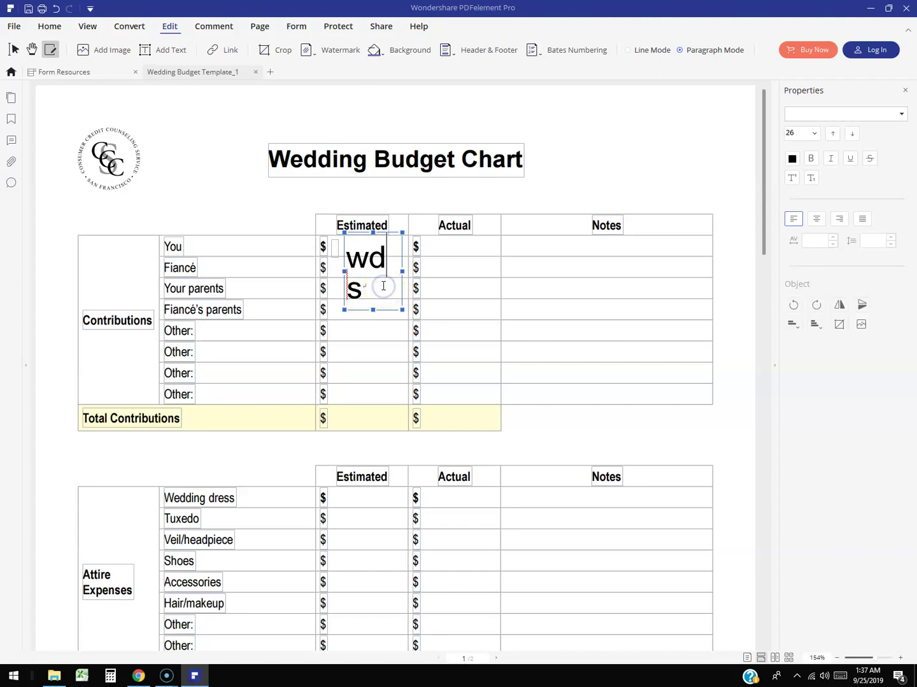
left_click(360, 287)
left_click(368, 266)
left_click(363, 288)
left_click(363, 290)
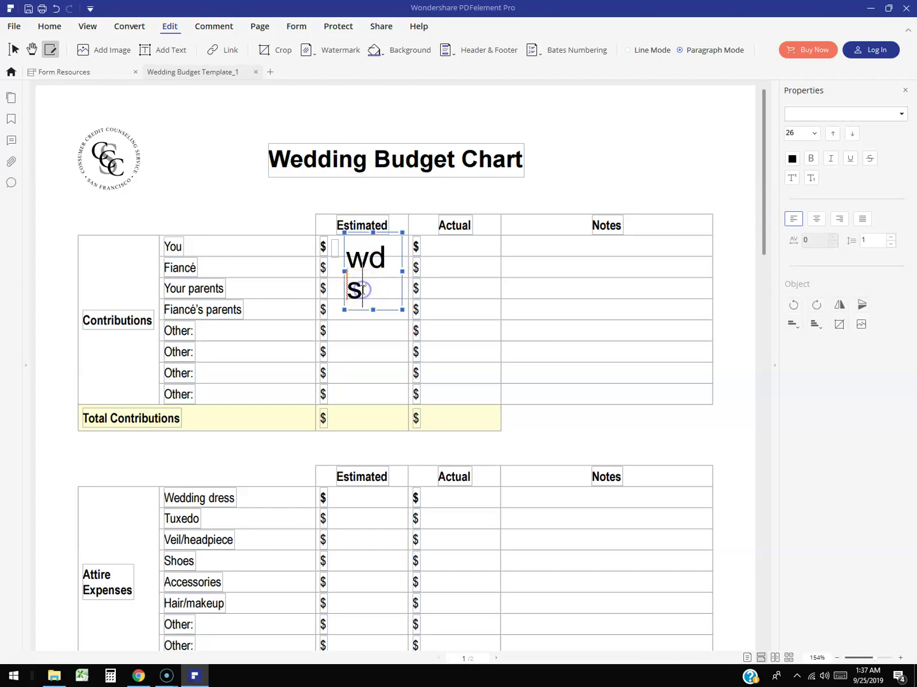
key("BackSpace")
key("BackSpace")
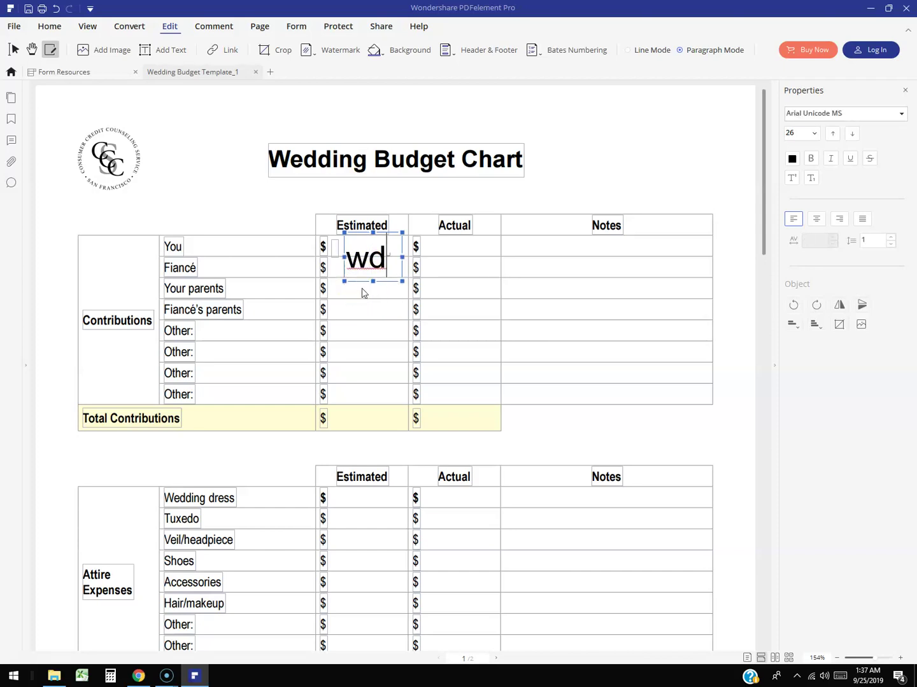
key("BackSpace")
key("BackSpace")
Type a trial 'W' and delete it, leaving the Estimated box empty
type("W")
key("BackSpace")
left_click(372, 277)
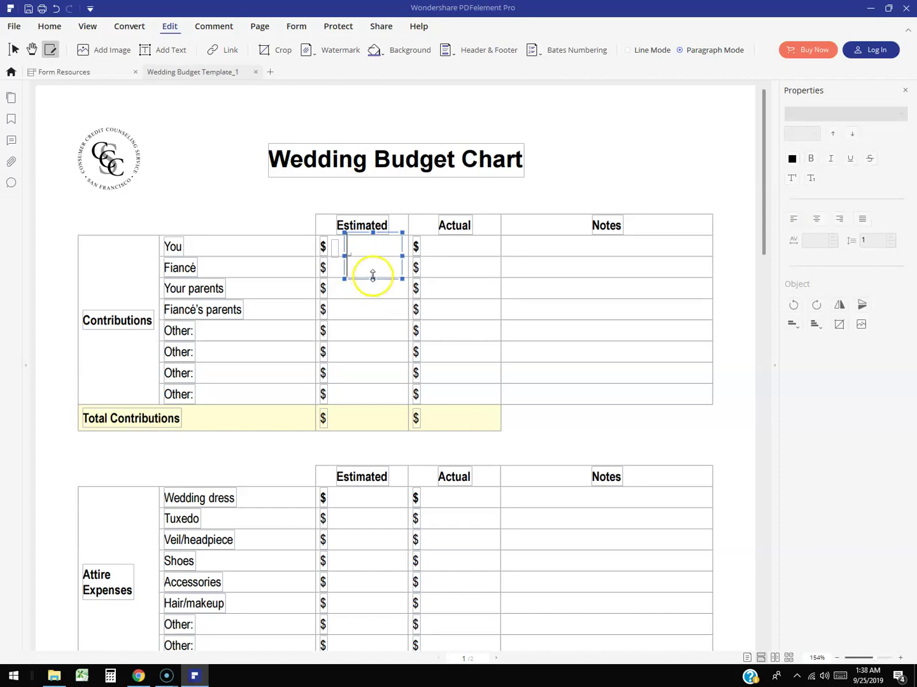
left_click(372, 248)
left_click(382, 252)
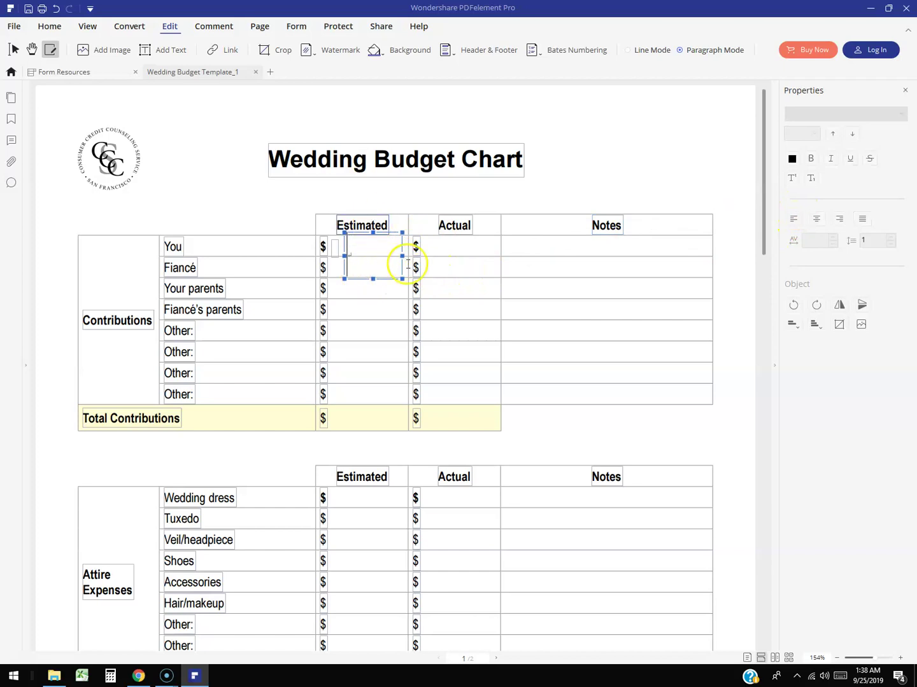
Set the text box font size to 16 and type 'dwds' into it
left_click(347, 258)
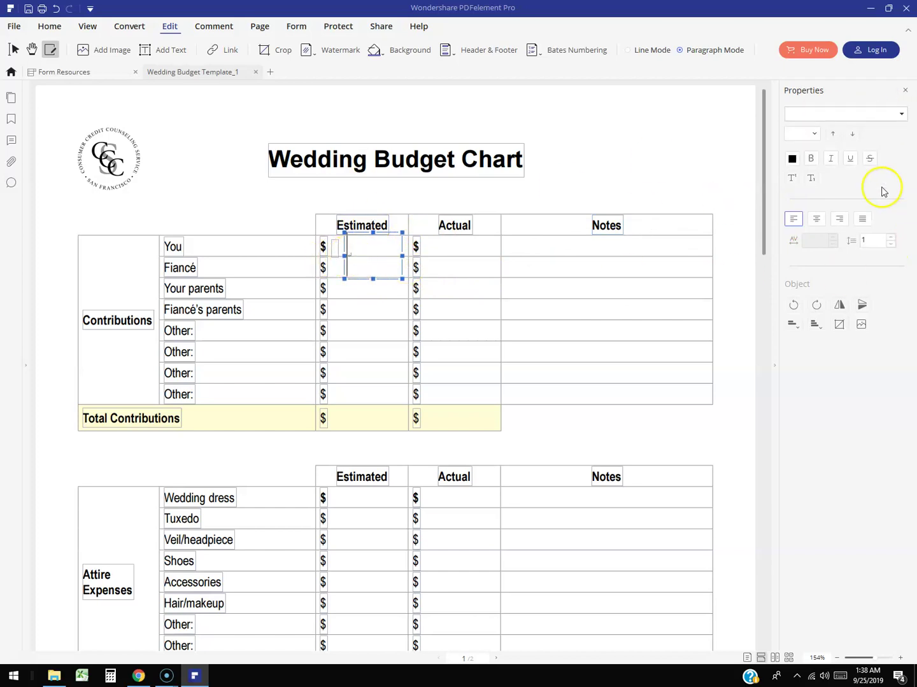
left_click(816, 135)
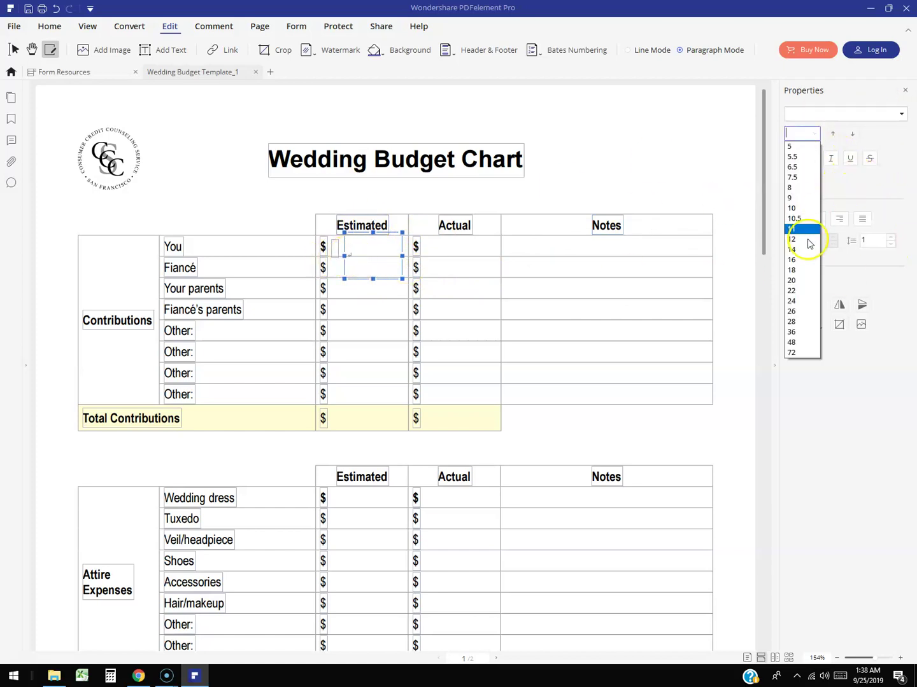
left_click(798, 261)
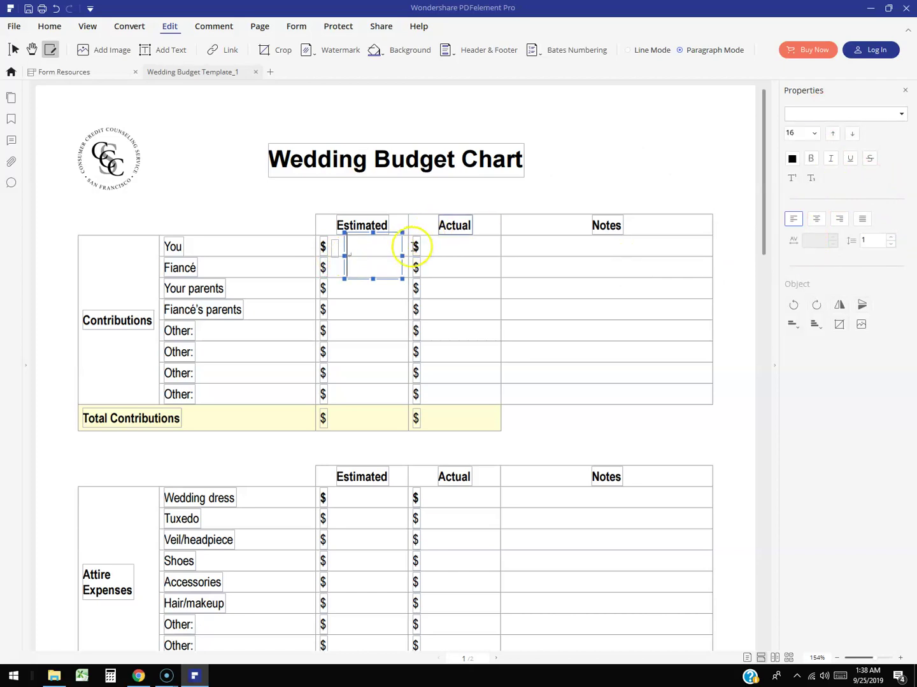
left_click(370, 242)
type("dwds")
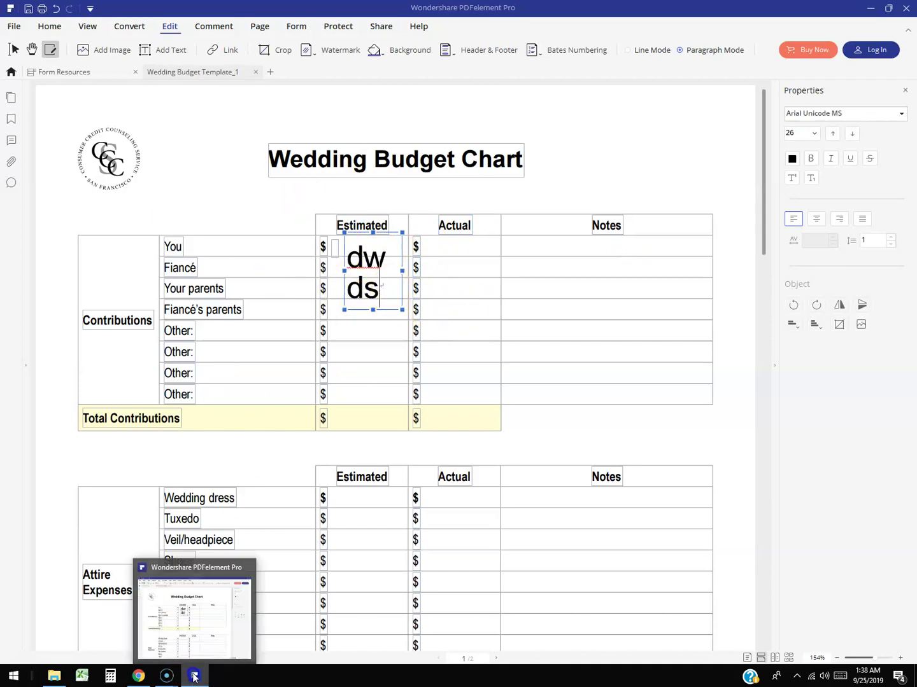
Deselect the finished text box and go to the Buy Now purchase page
left_click(195, 677)
left_click(194, 677)
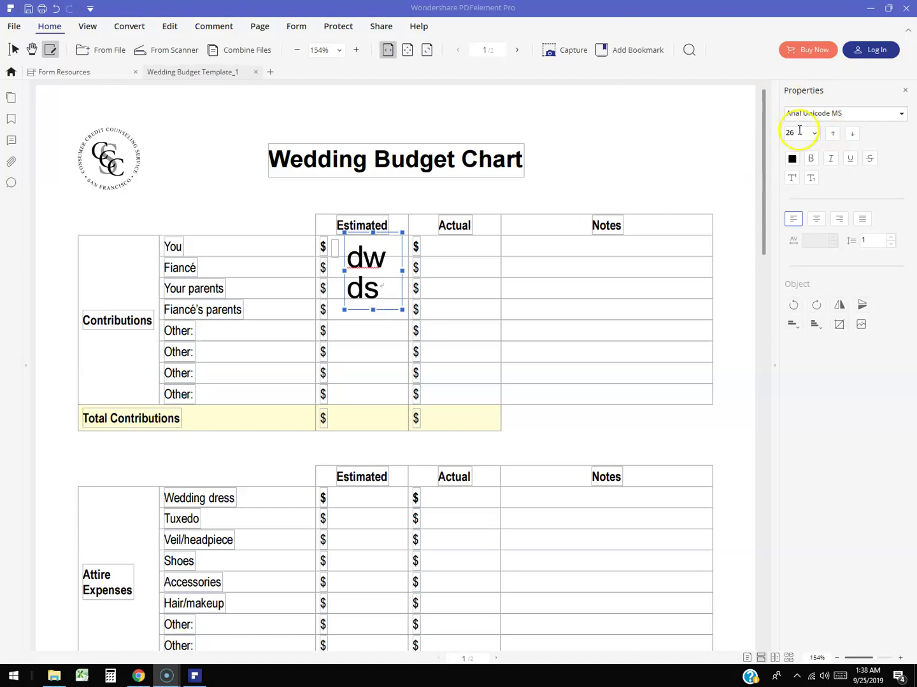
left_click(428, 247)
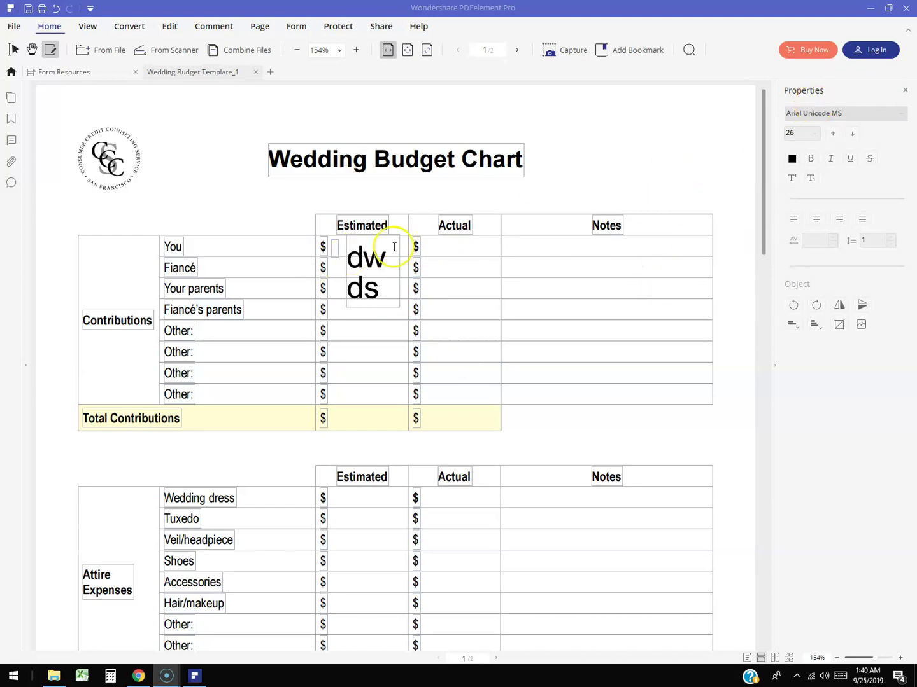
left_click(643, 163)
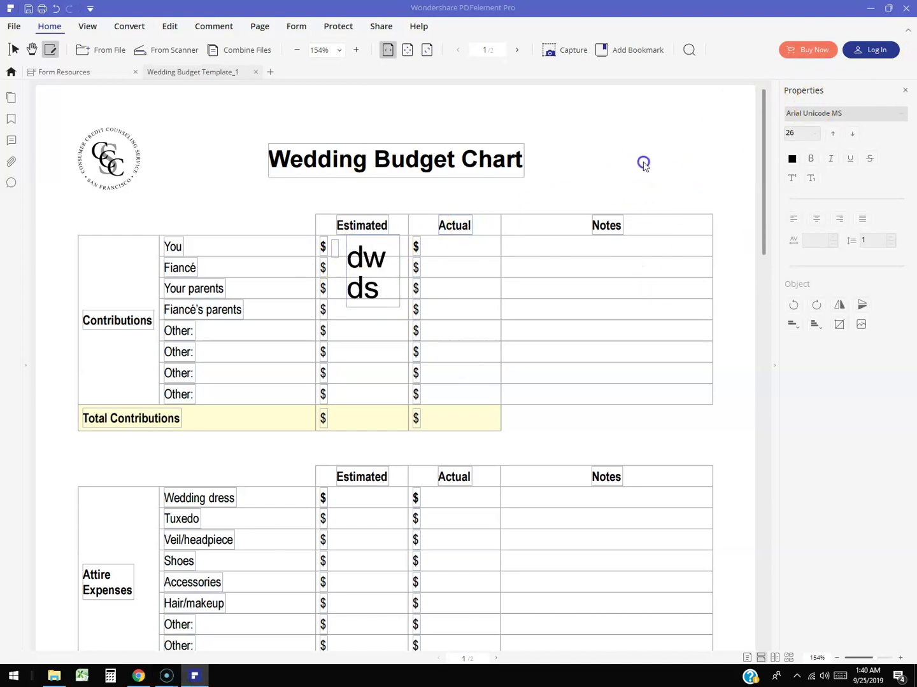
left_click(811, 51)
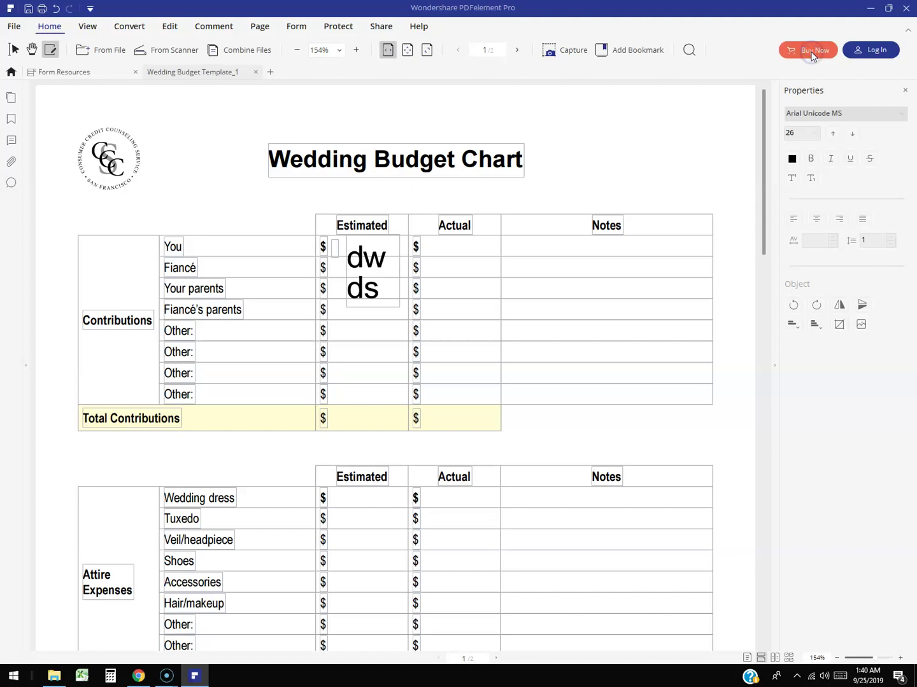
Open the PDFelement Plans & Pricing page in Edge and browse the plans
left_click(794, 51)
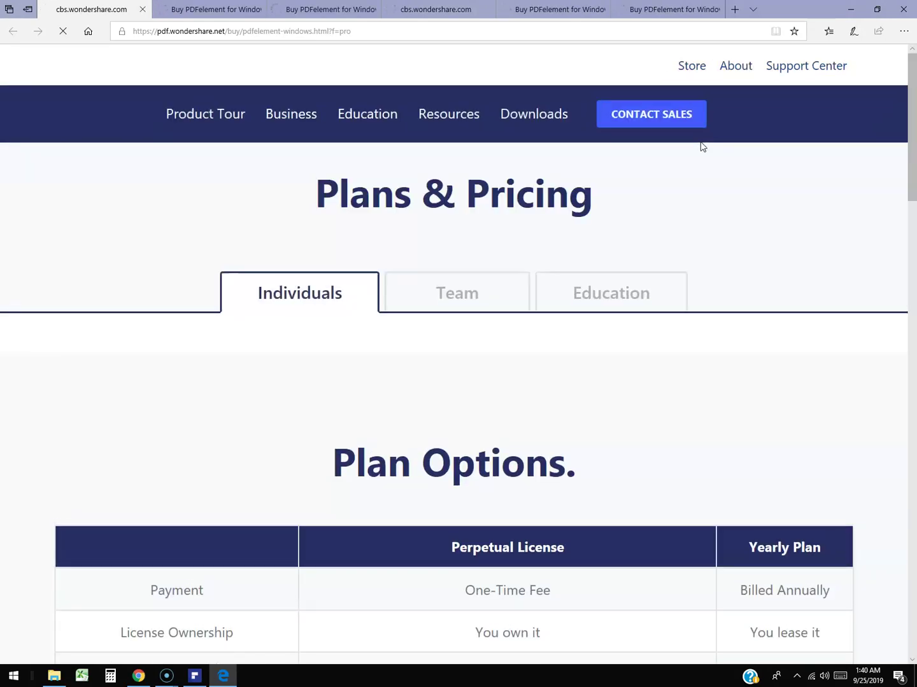
scroll(570, 334, "down", 10)
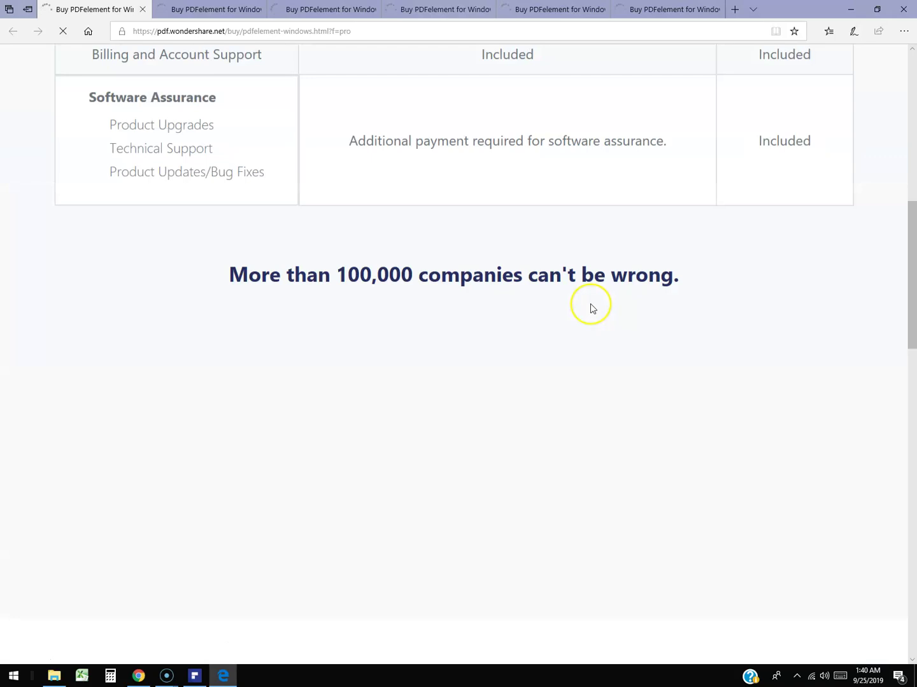
scroll(592, 306, "up", 2)
scroll(592, 308, "up", 3)
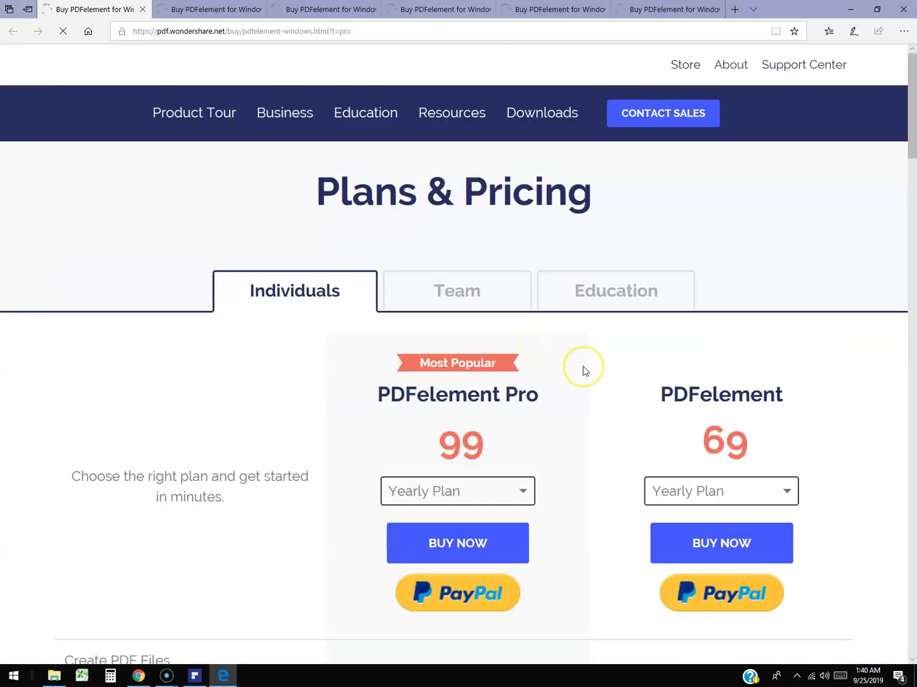
scroll(614, 362, "down", 2)
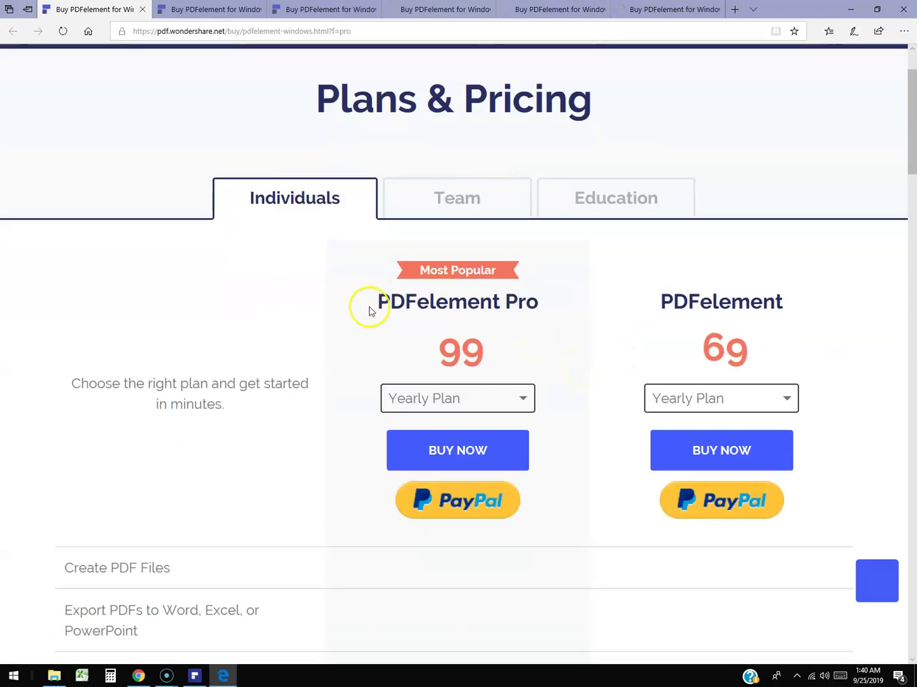
scroll(505, 306, "down", 2)
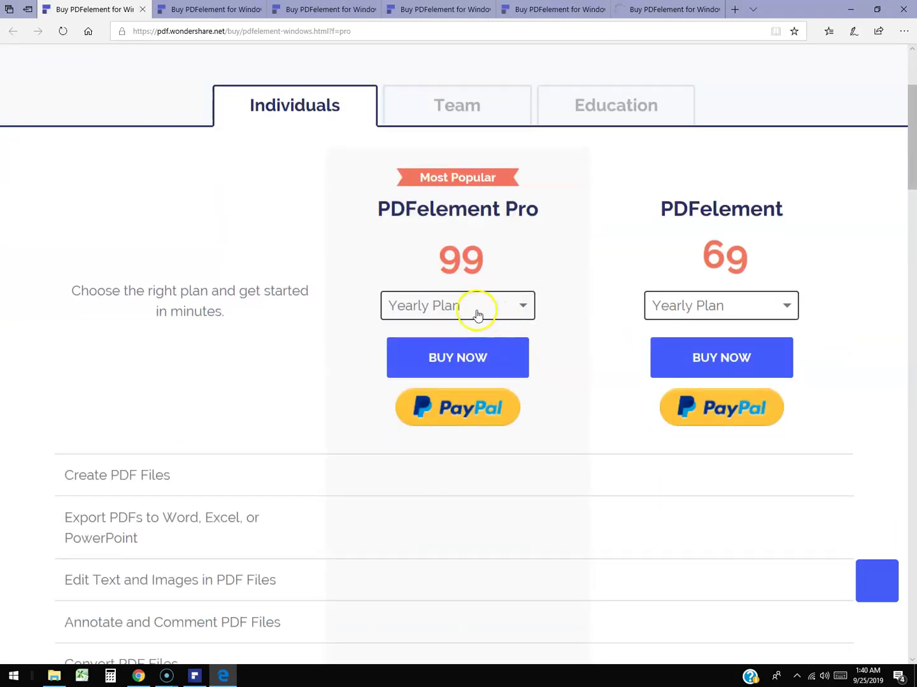
scroll(490, 314, "up", 4)
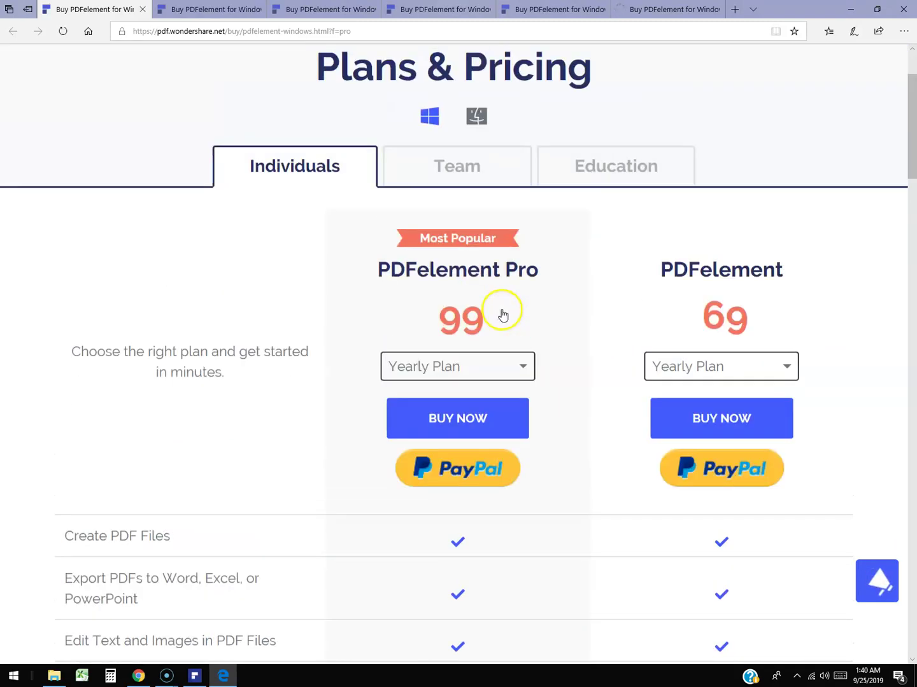
scroll(518, 422, "down", 2)
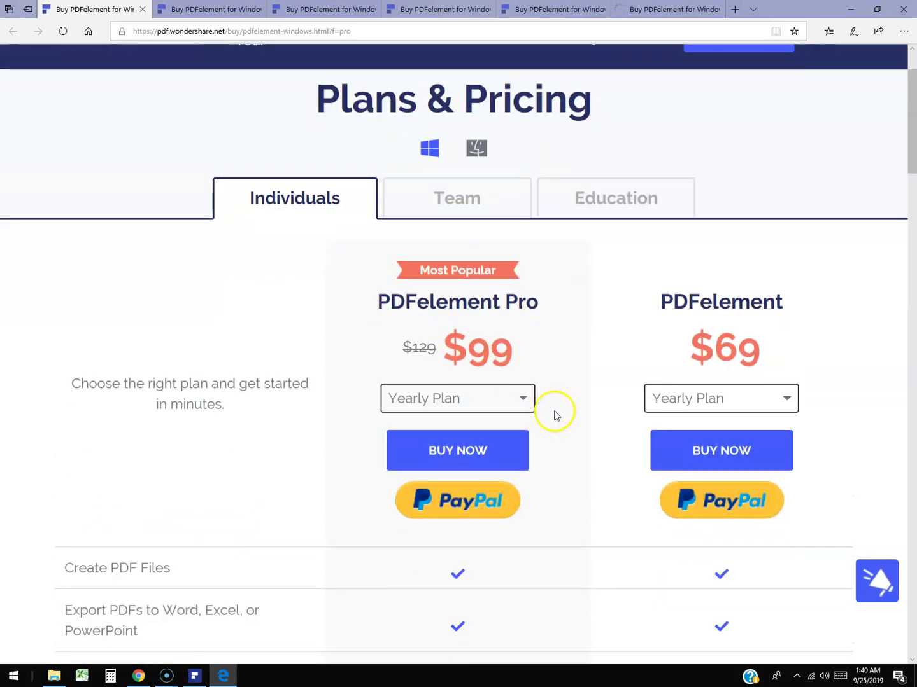
View the Pro card's Yearly Plan options, then close them without changing anything
left_click(530, 406)
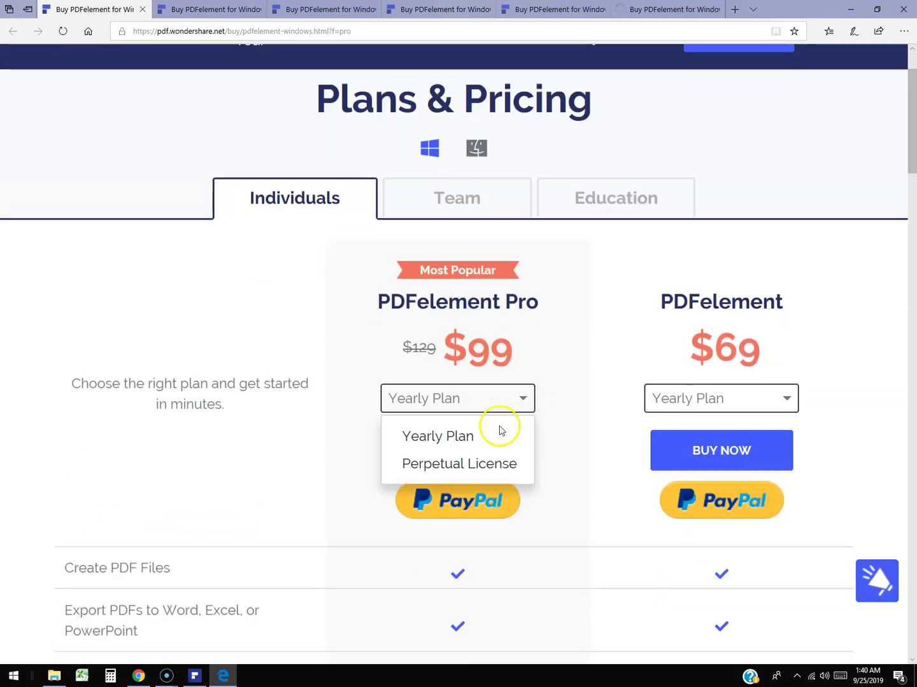
left_click(602, 368)
left_click(587, 362)
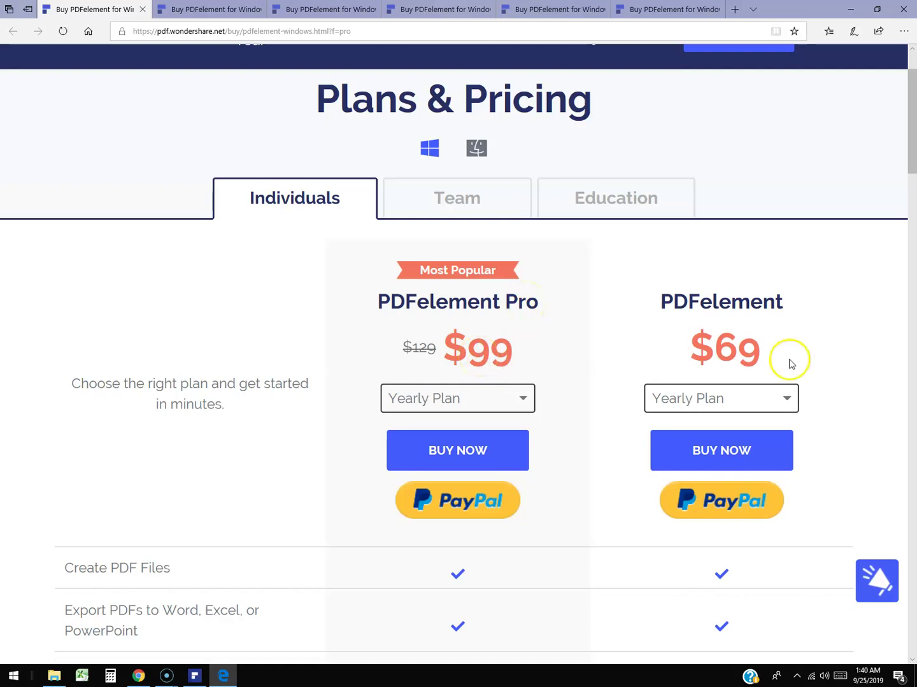
scroll(788, 362, "down", 1)
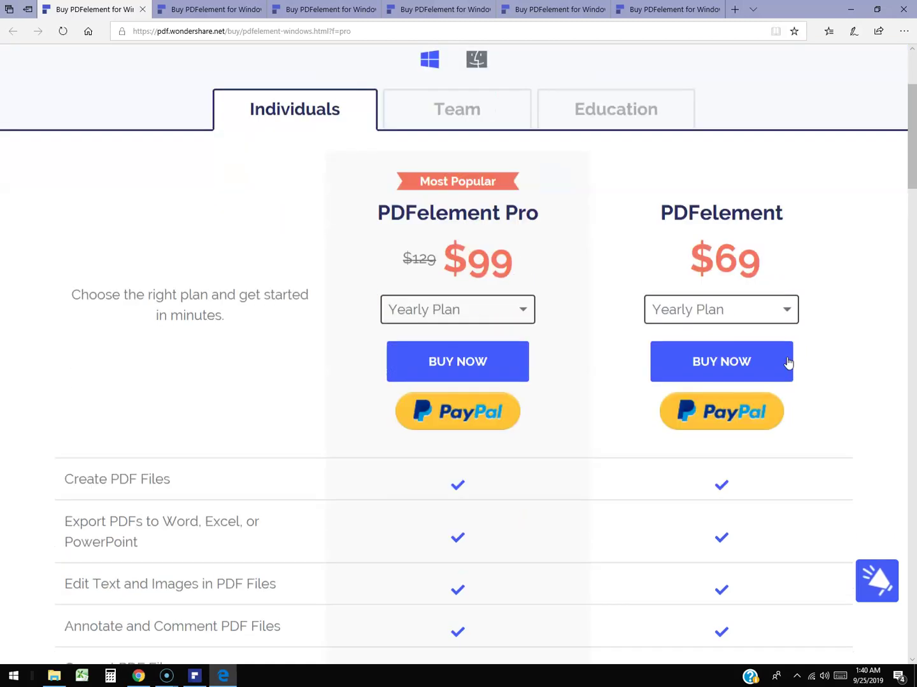
scroll(788, 362, "up", 3)
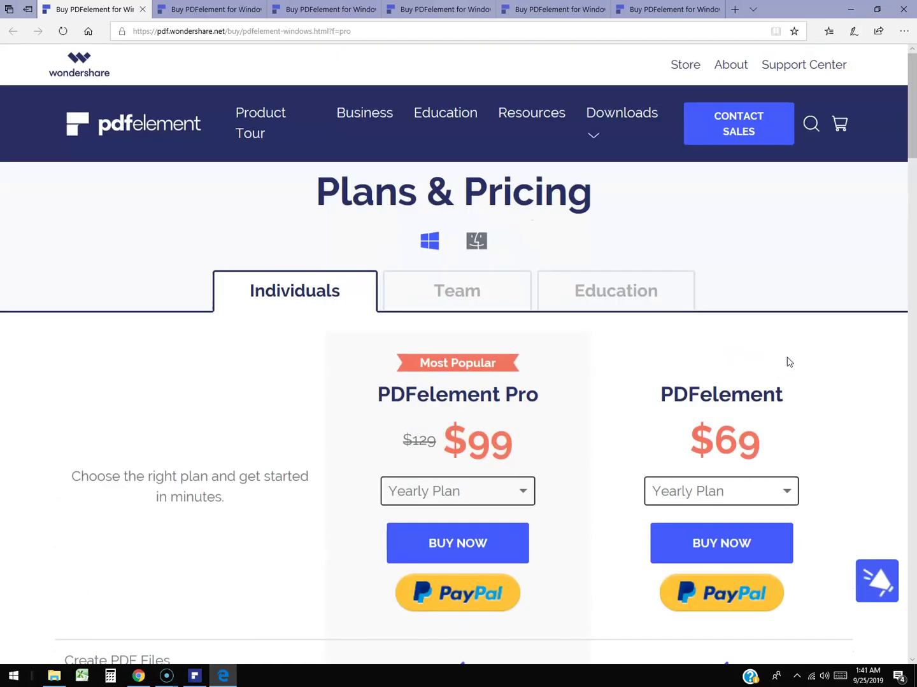